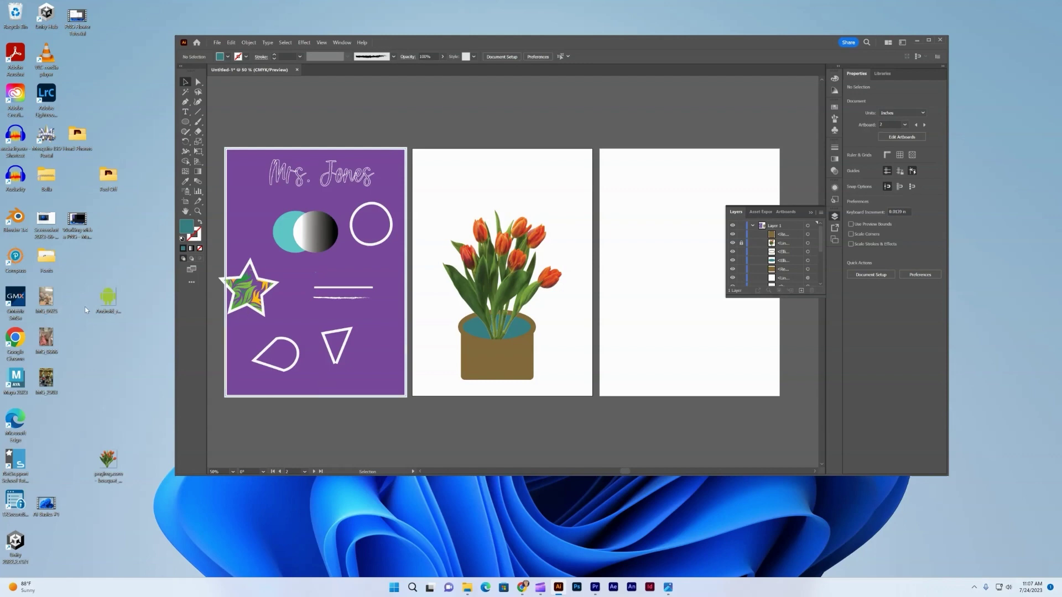
Step: Place Android_robot.png in the document, shrink it, and position it beside the empty third artboard
left_click_drag(107, 303, 656, 243)
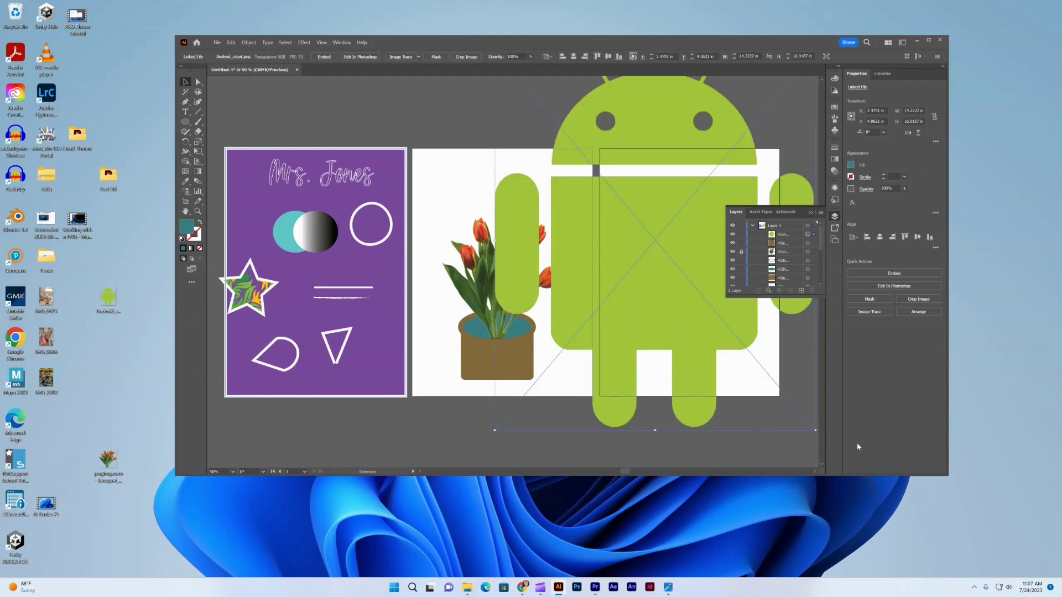
left_click_drag(495, 431, 707, 173)
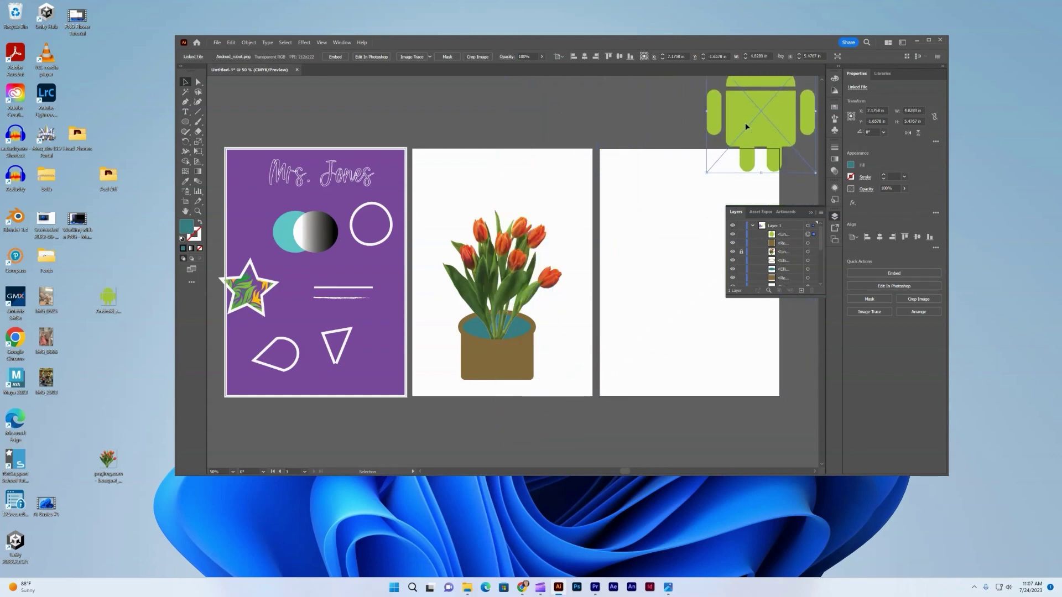
left_click_drag(745, 124, 526, 161)
left_click_drag(628, 474, 641, 476)
left_click_drag(359, 149, 673, 234)
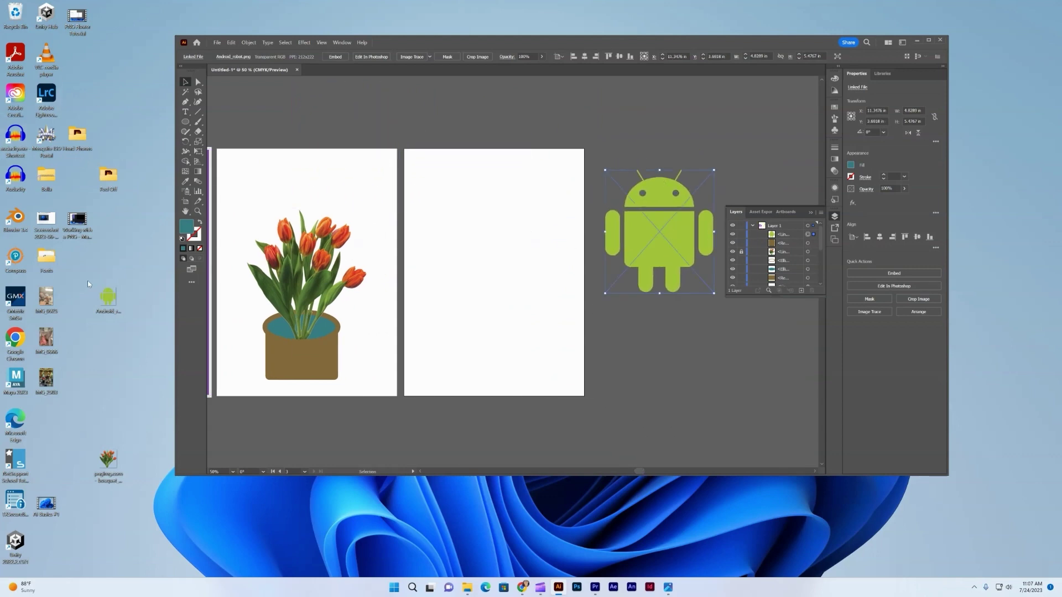
Step: Draw an ellipse near the top of the empty artboard and try a new fill, then undo it
left_click(187, 123)
left_click_drag(456, 184, 536, 250)
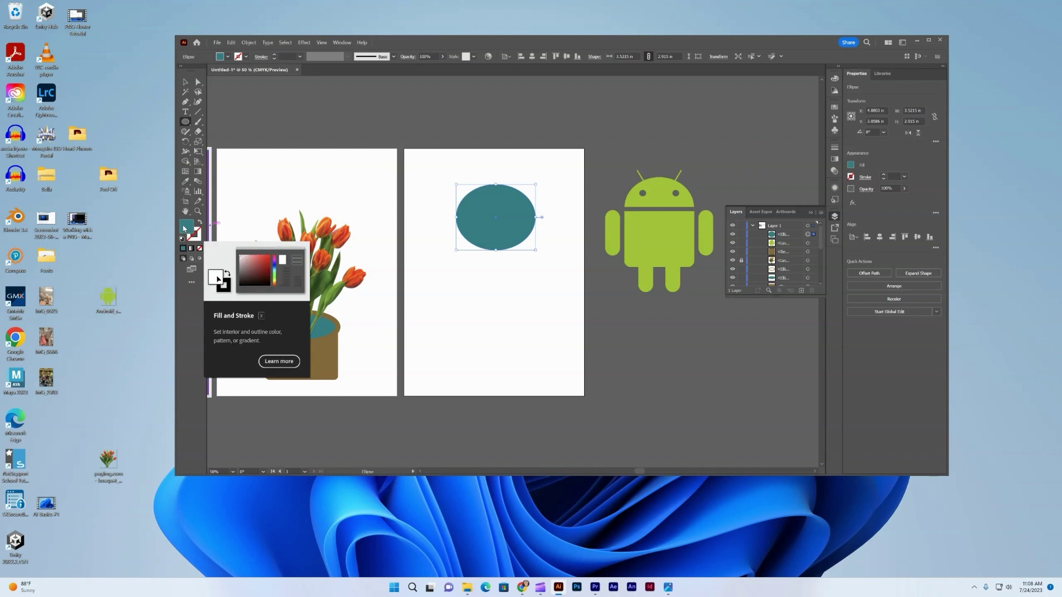
double_click(185, 228)
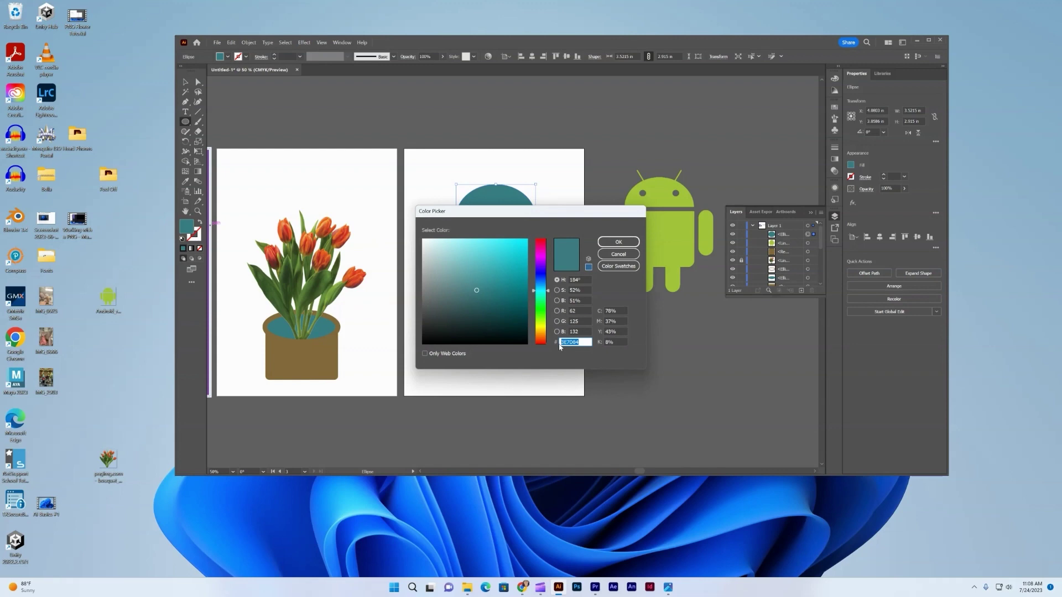
type("a4c639")
left_click(618, 242)
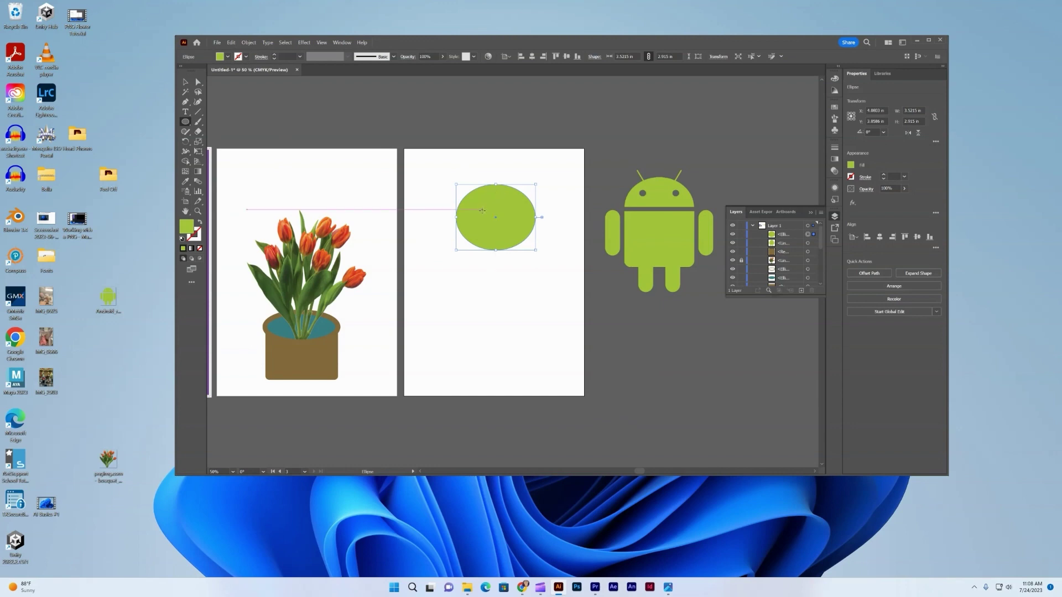
key("ctrl+z")
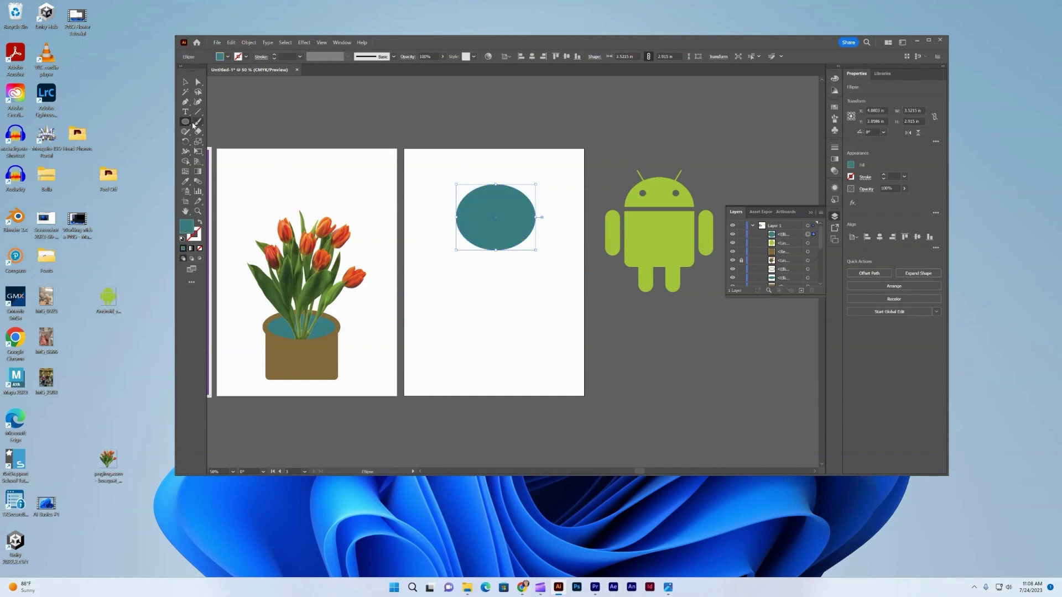
Step: Sample the Android robot's green onto the ellipse with the Eyedropper and confirm the fill
left_click(185, 181)
left_click(675, 224)
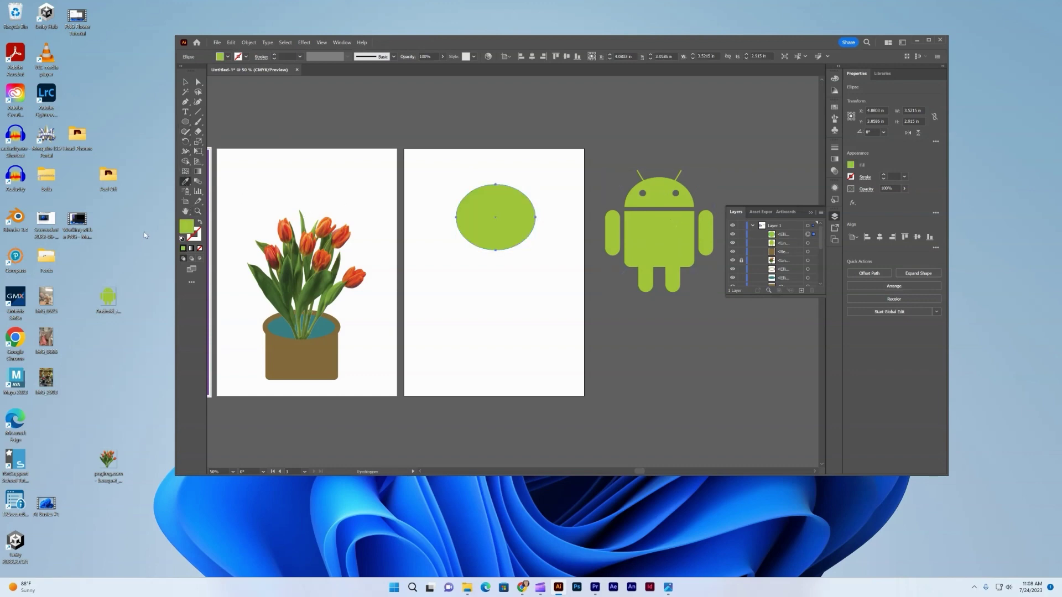
double_click(189, 227)
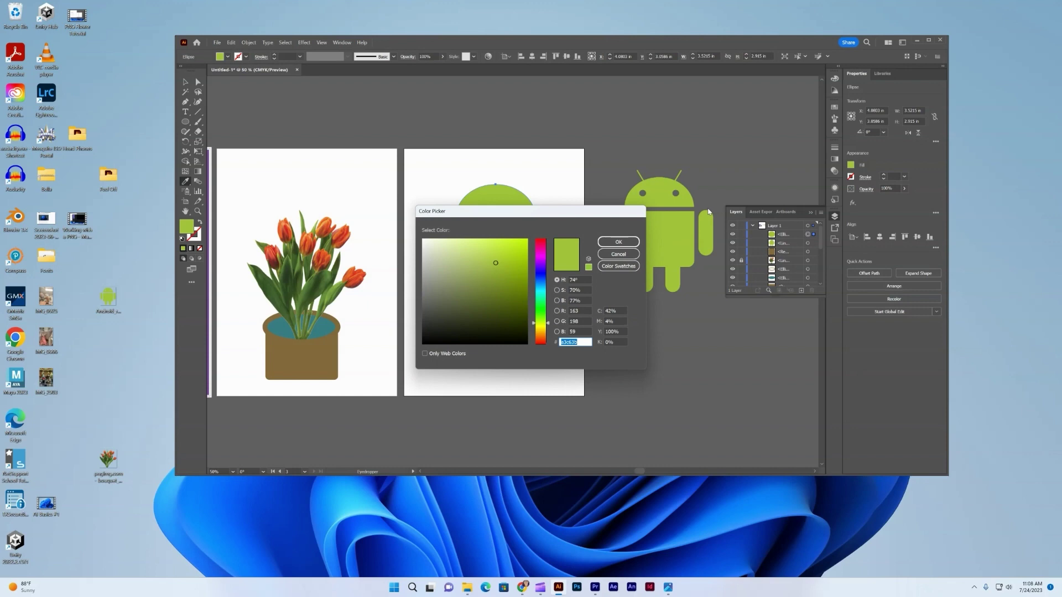
left_click(608, 241)
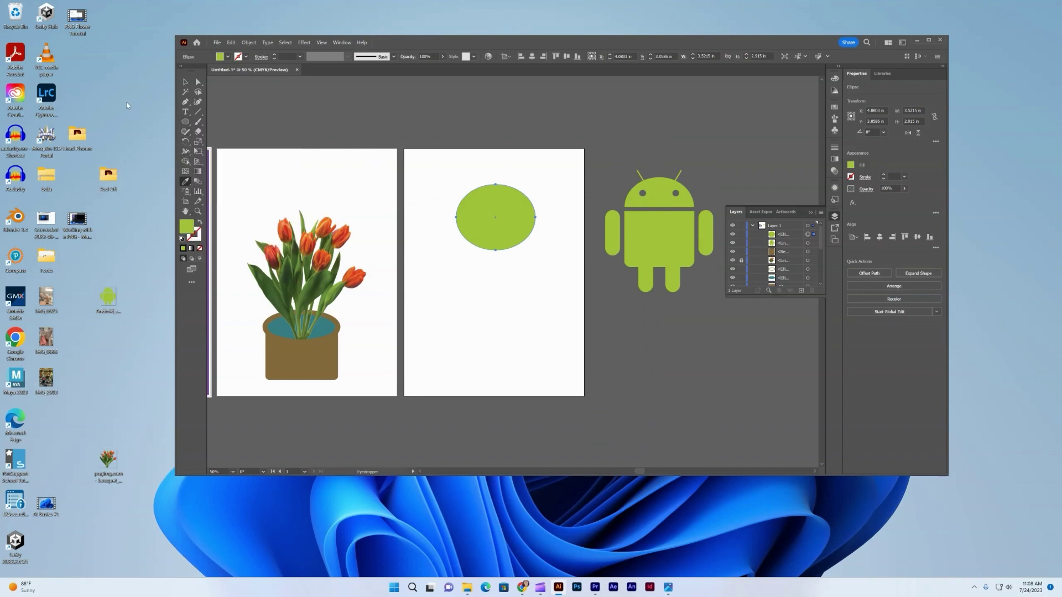
Step: Resize the ellipse to a near circle of 2.5 in by 2.5 in
left_click(185, 122)
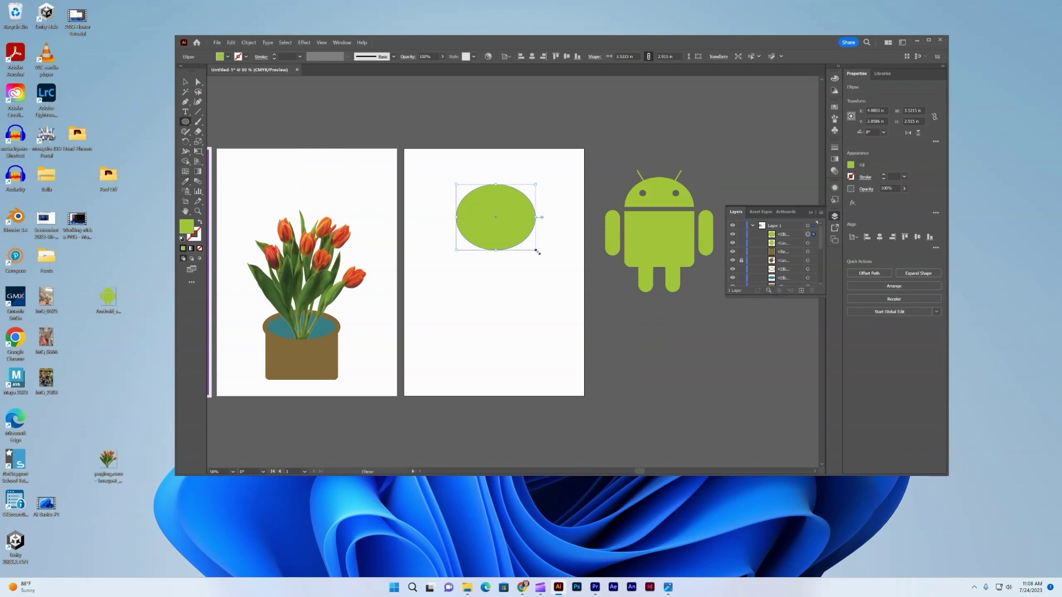
left_click_drag(535, 250, 520, 245)
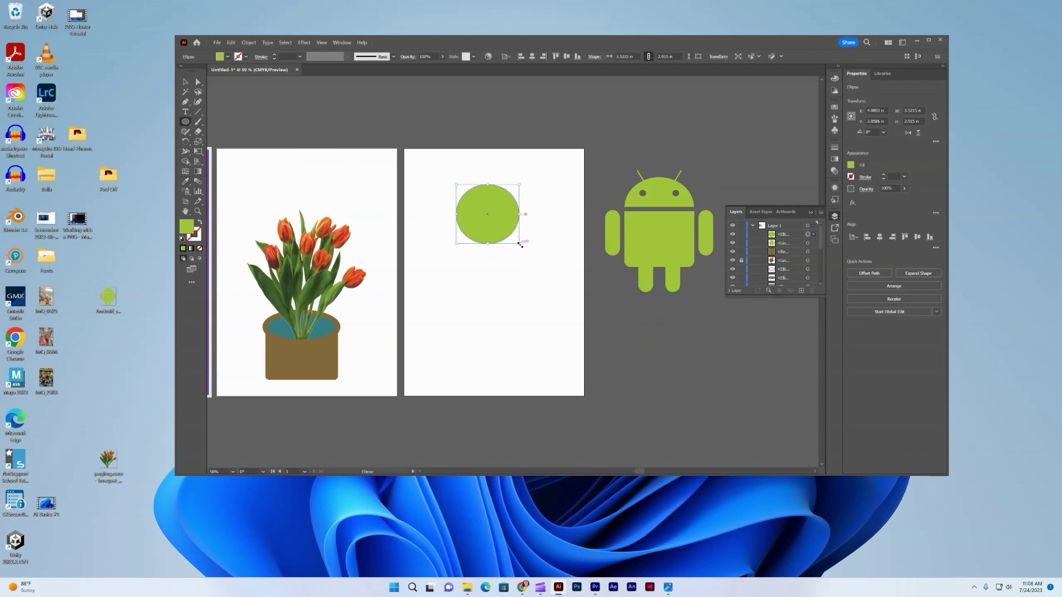
left_click(917, 110)
type("2.5")
left_click(909, 120)
type("2.5")
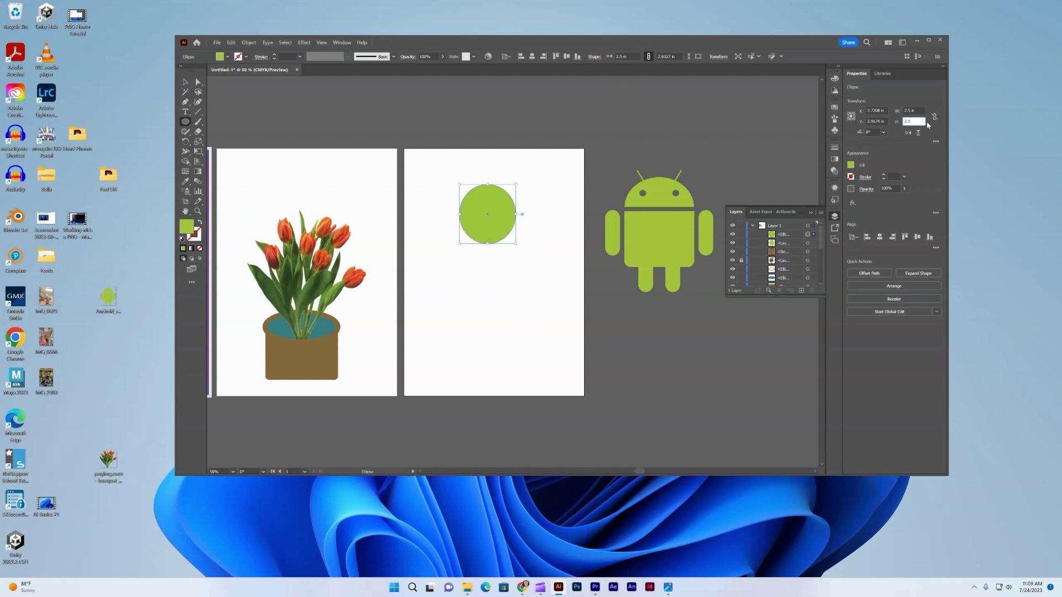
left_click(910, 110)
Step: Set the ellipse's height to 3 in and its width to 3.5 in
type("3")
left_click(907, 121)
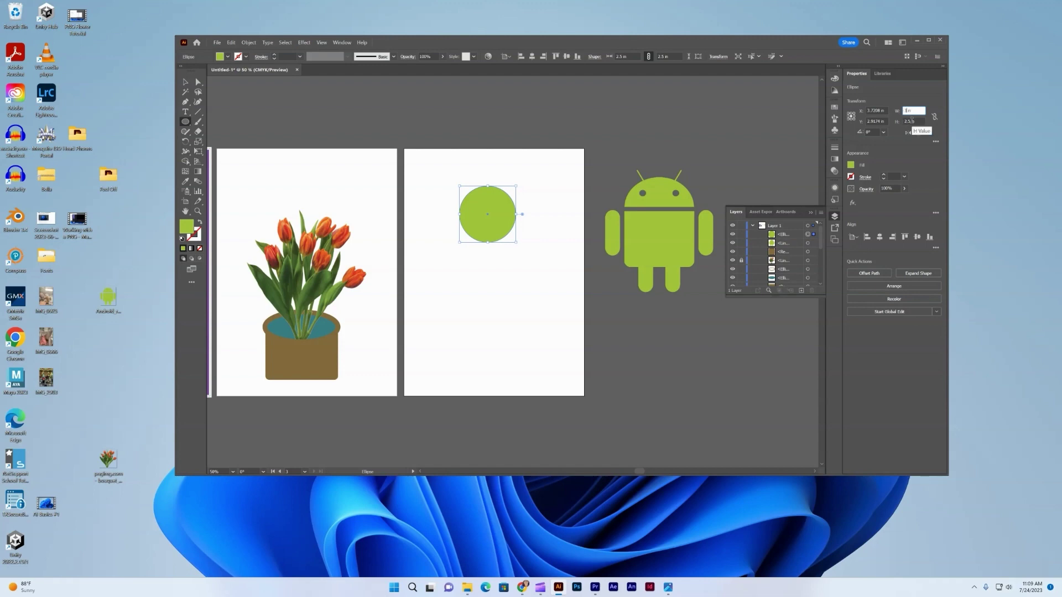
type("3")
key("Escape")
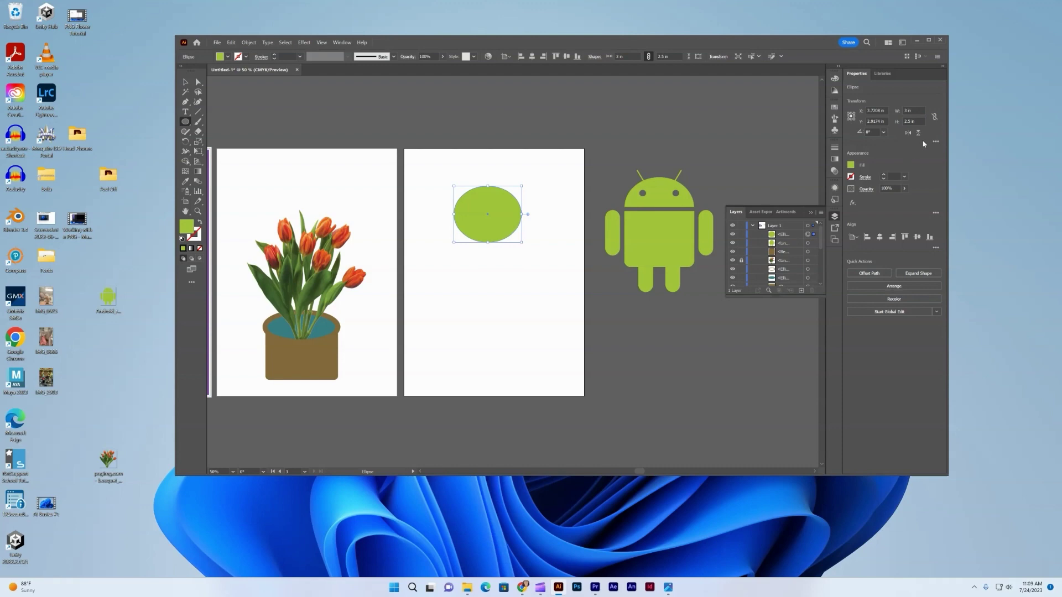
left_click(914, 121)
type("3")
key("Return")
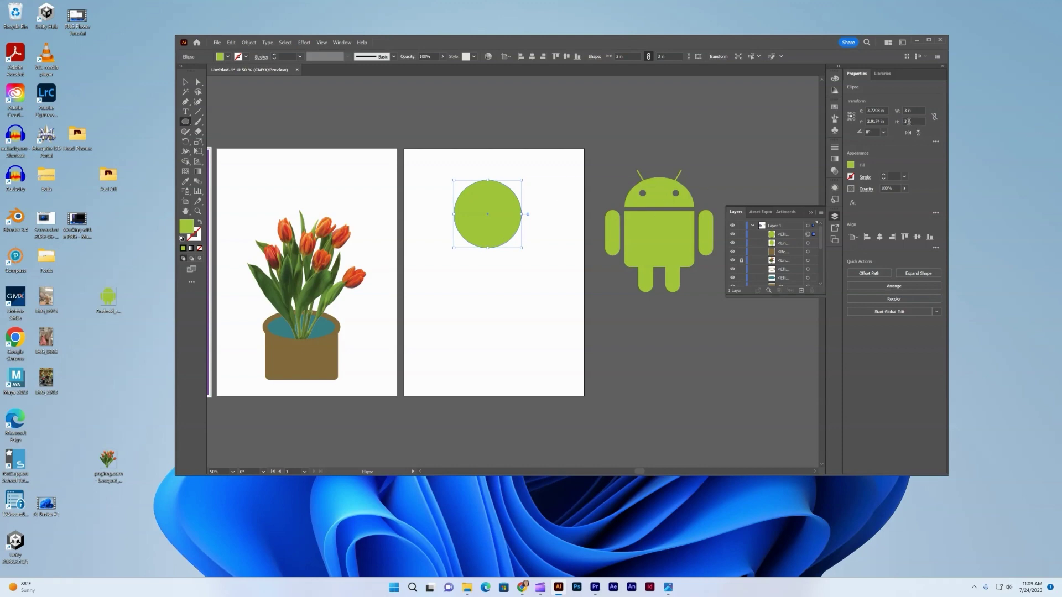
left_click(918, 111)
key("Return")
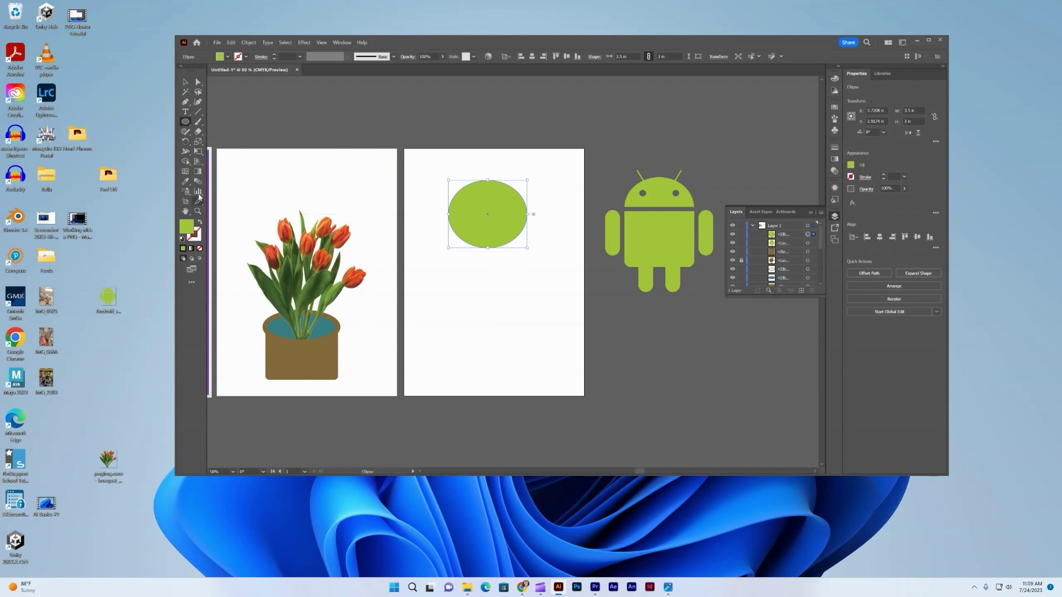
Step: Draw a rounded rectangle below the ellipse, aligned under it and matching its width
left_click(191, 125)
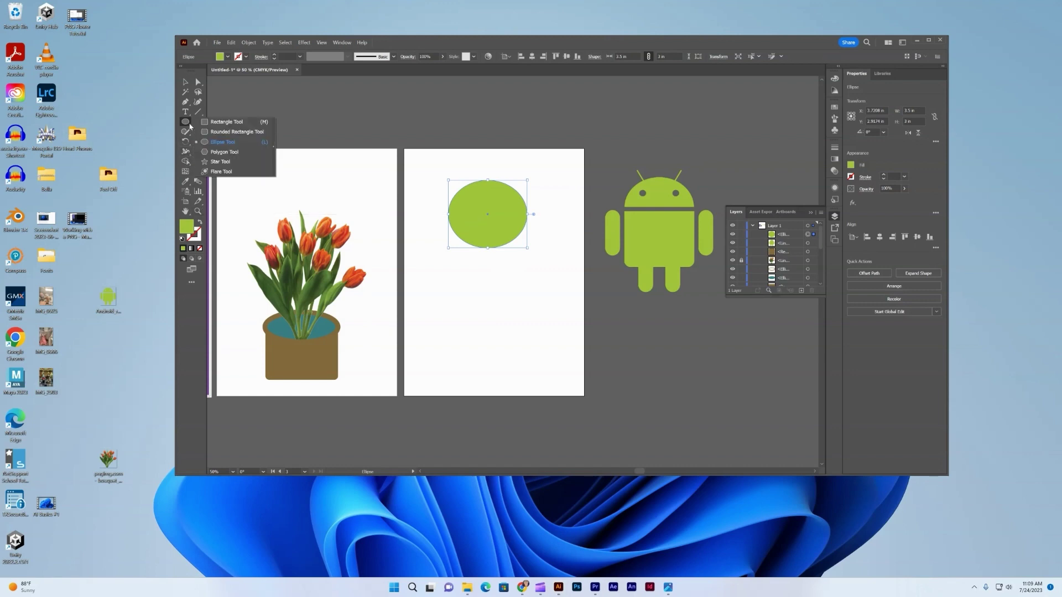
left_click(233, 132)
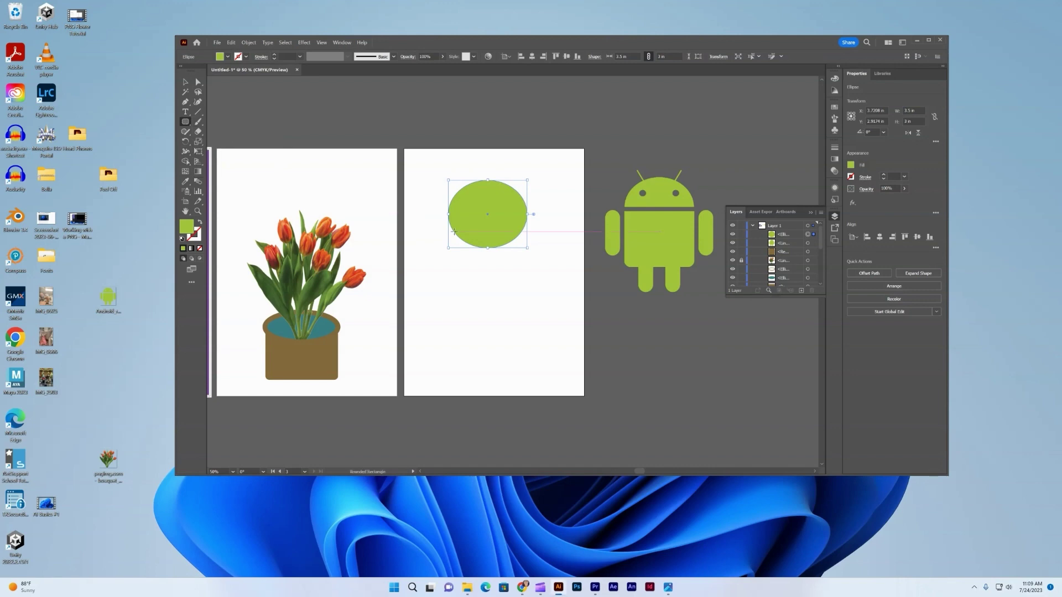
left_click_drag(444, 217, 527, 289)
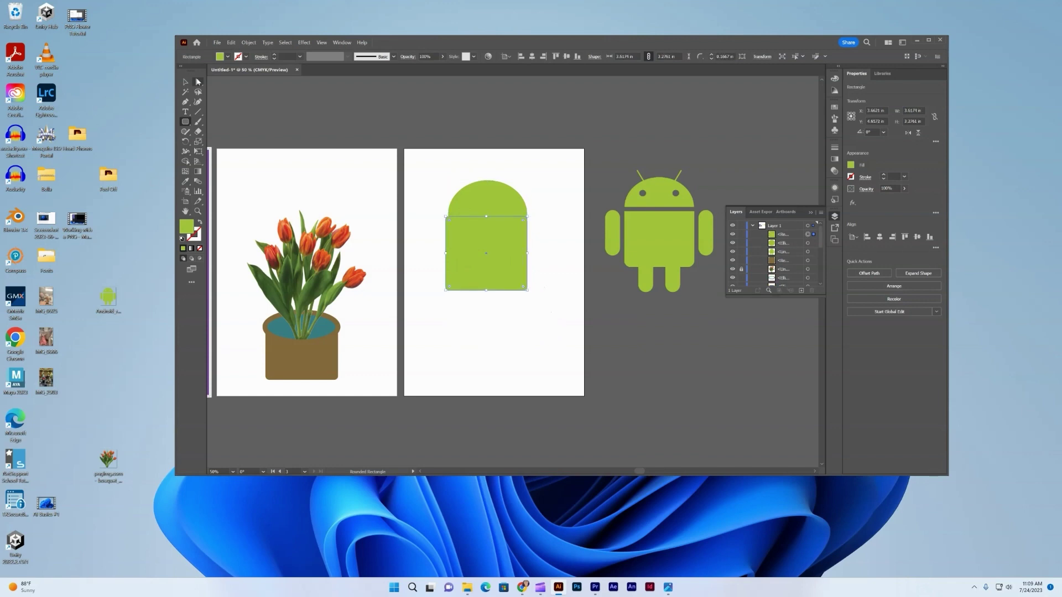
left_click(186, 82)
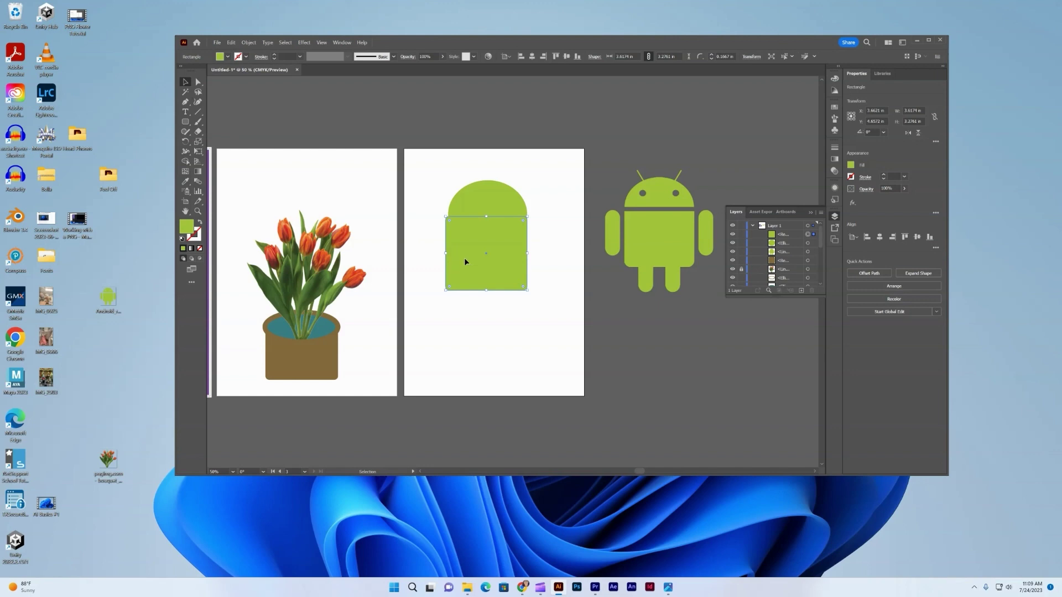
left_click_drag(464, 259, 527, 254)
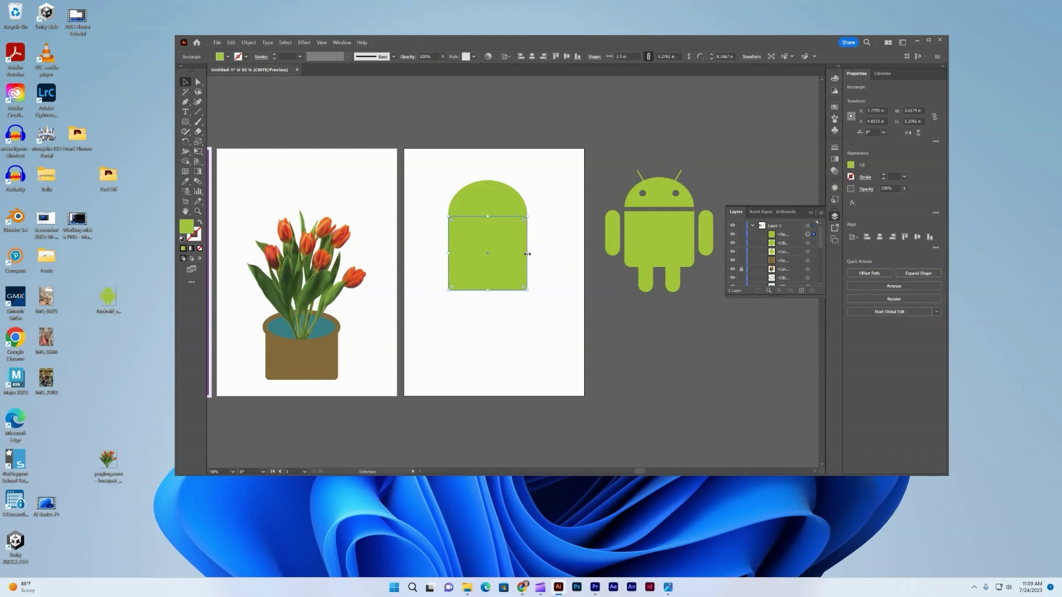
left_click(543, 330)
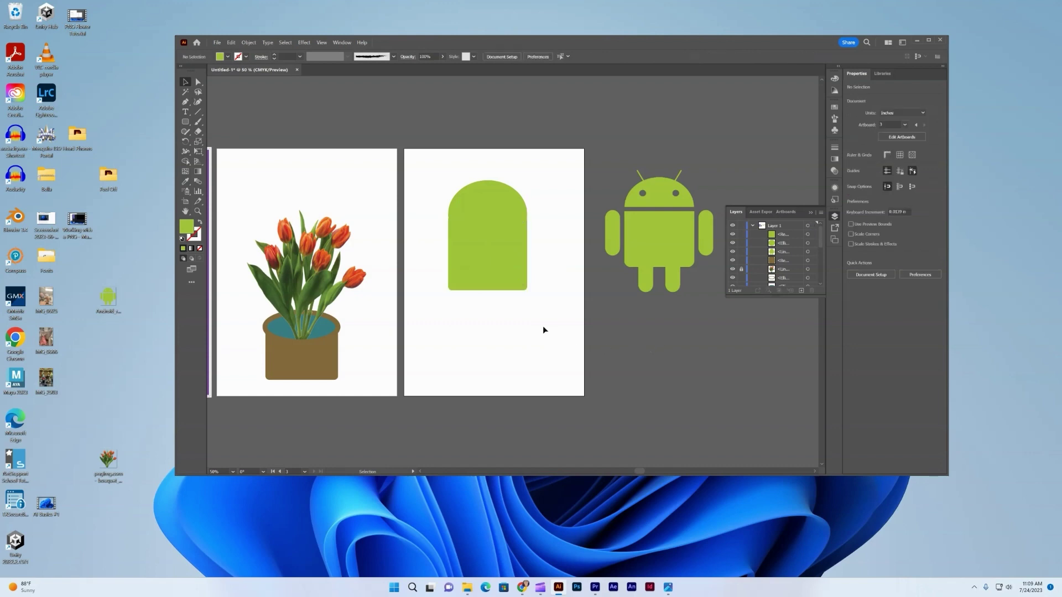
left_click(479, 227)
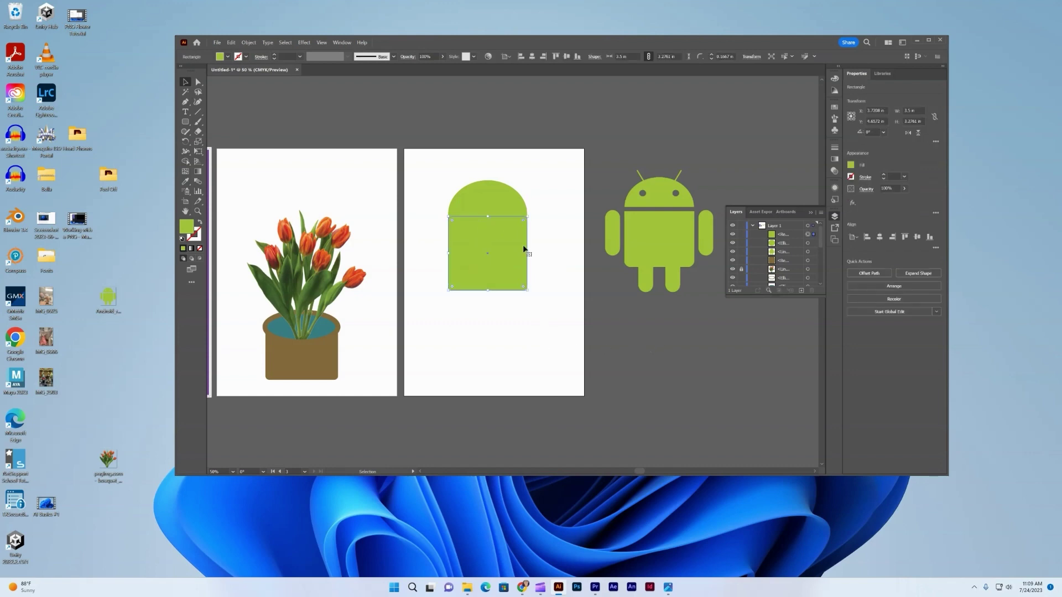
left_click_drag(528, 254, 527, 252)
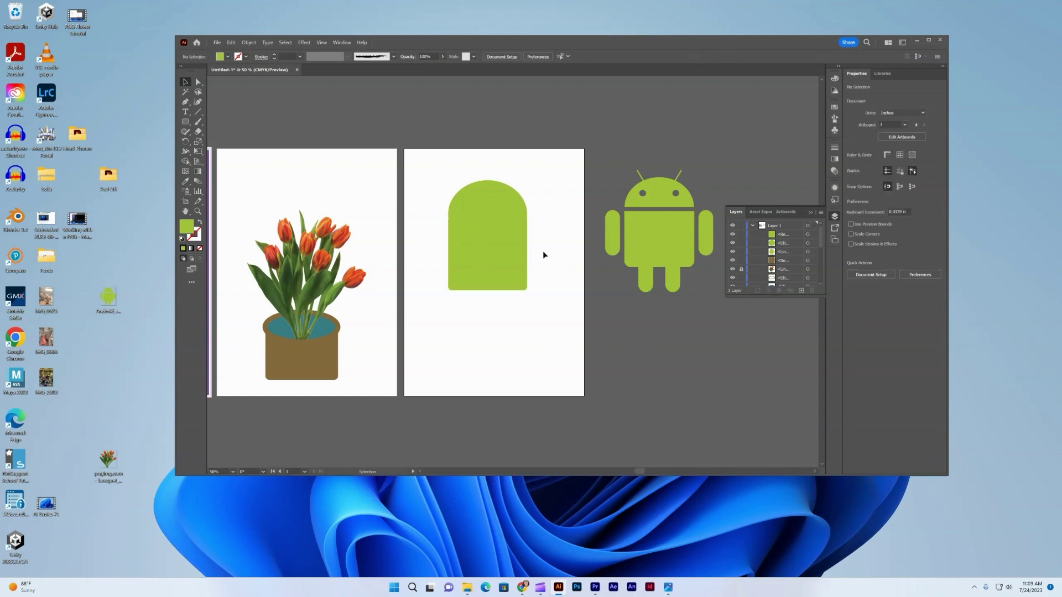
left_click(520, 191)
Step: Draw a horizontal white-stroked line across the robot's dome and thicken its stroke weight
left_click(198, 112)
left_click_drag(420, 220, 552, 219)
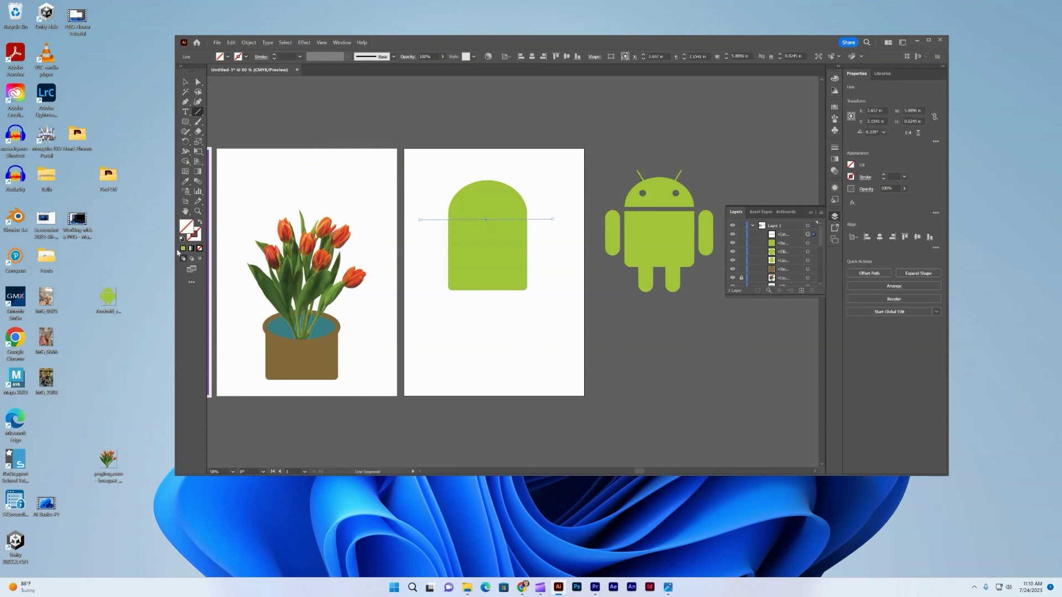
left_click(247, 58)
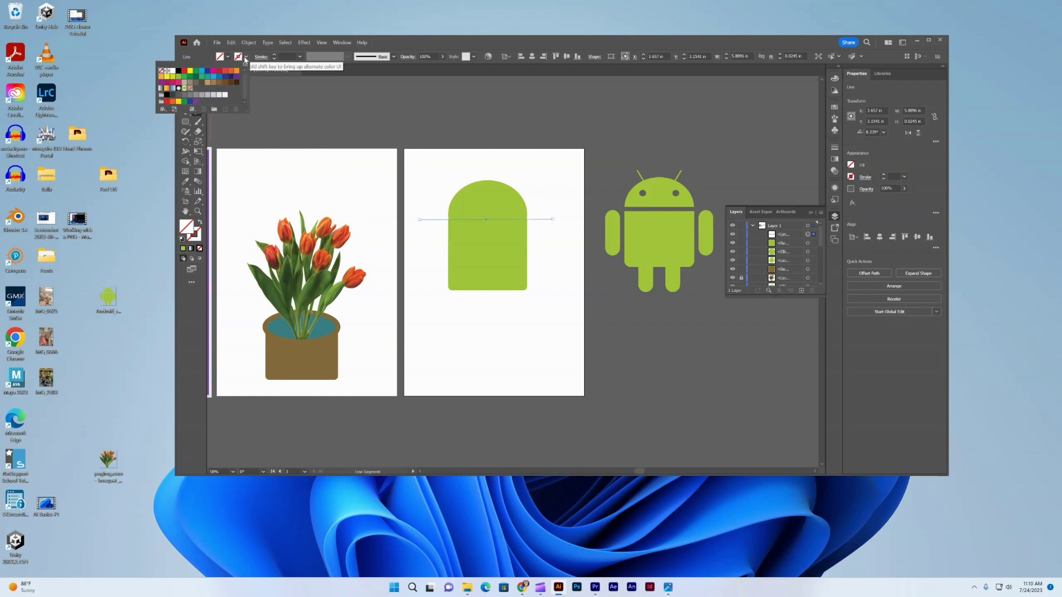
left_click(177, 71)
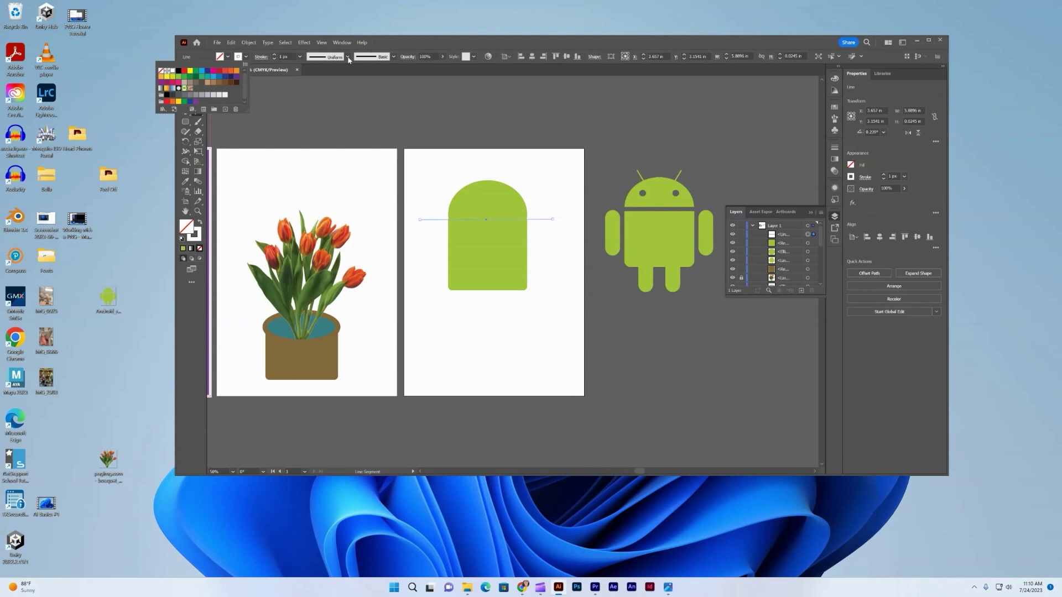
left_click(274, 55)
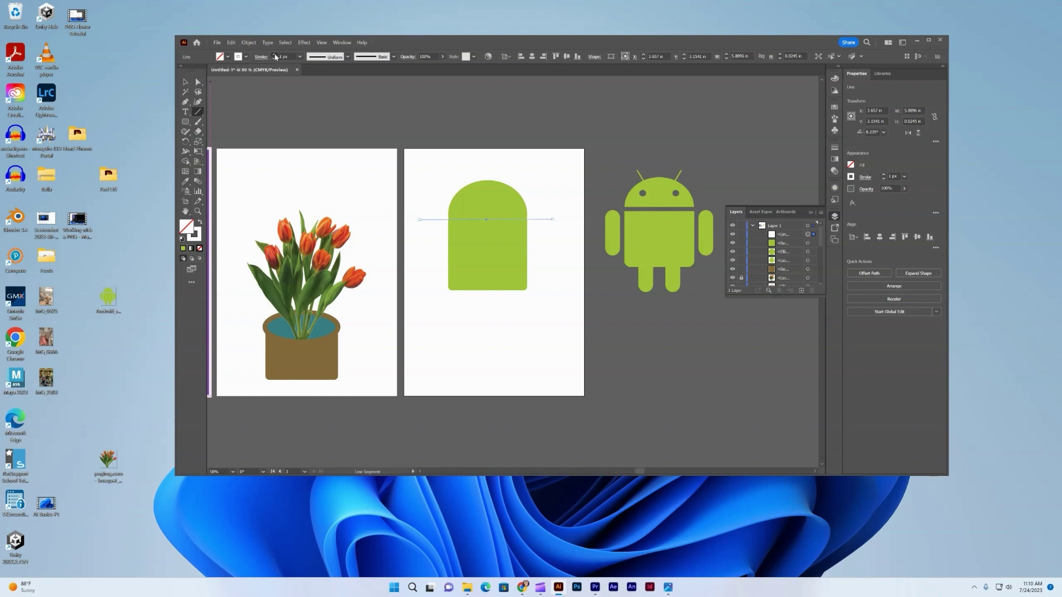
left_click(275, 55)
left_click(275, 54)
left_click(275, 55)
left_click(275, 55)
left_click(275, 55)
left_click(275, 55)
left_click(275, 55)
left_click(275, 55)
left_click(274, 54)
left_click(275, 55)
left_click(274, 55)
left_click(274, 55)
left_click(275, 55)
left_click(275, 54)
Step: Position the dividing line and dome head, set the stroke to 19 px, and reshape the body
left_click(186, 82)
left_click(551, 232)
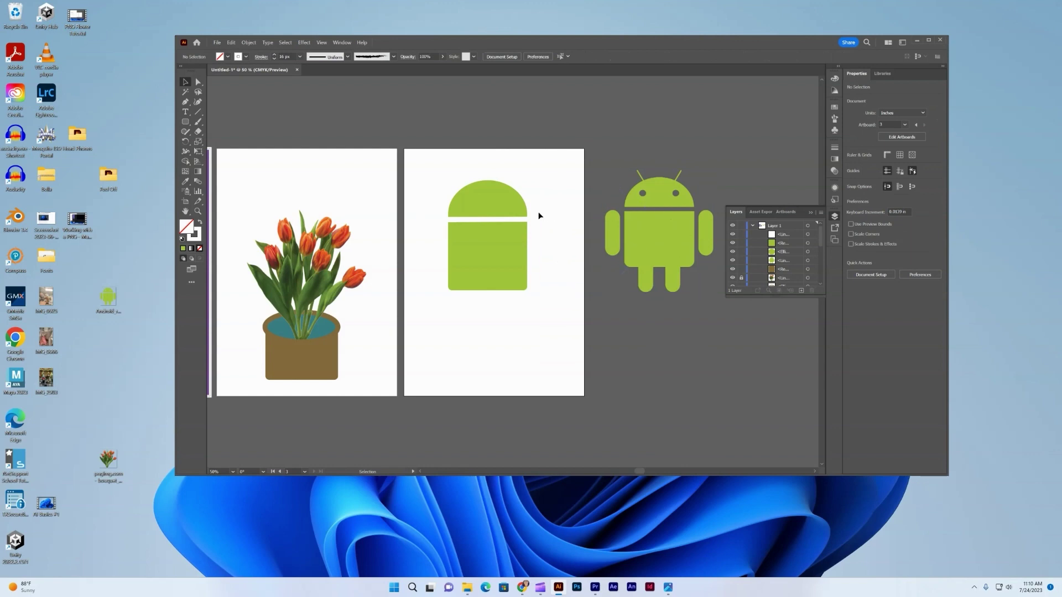
left_click_drag(541, 220, 545, 212)
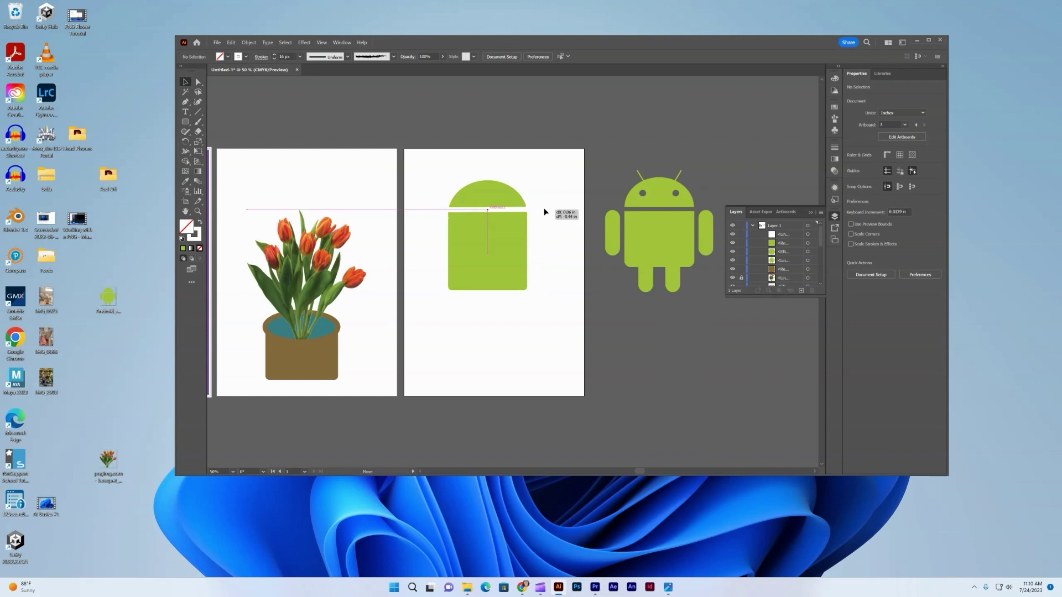
left_click_drag(545, 212, 544, 217)
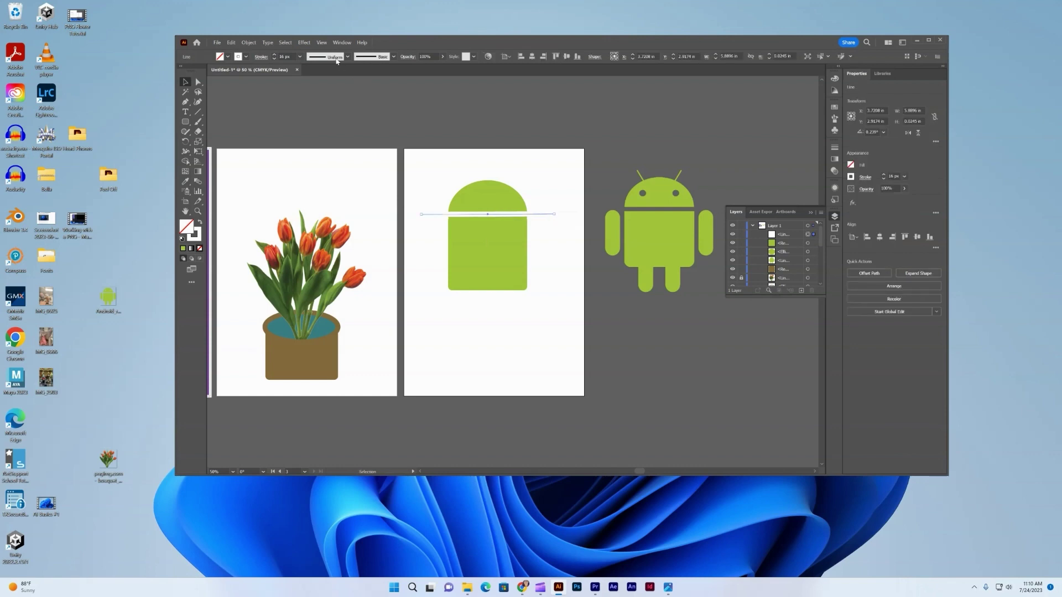
left_click(275, 55)
left_click(275, 55)
left_click(275, 54)
left_click(275, 55)
left_click(274, 55)
left_click(274, 55)
left_click(274, 59)
left_click(274, 58)
left_click(275, 59)
left_click(274, 59)
left_click_drag(501, 244, 527, 248)
left_click(541, 249)
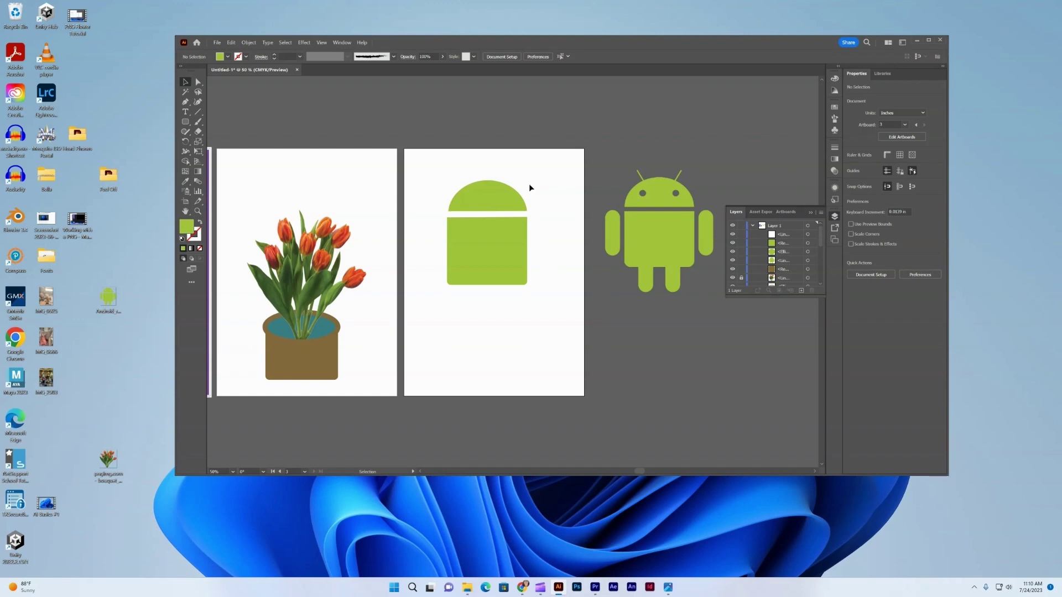
left_click(512, 275)
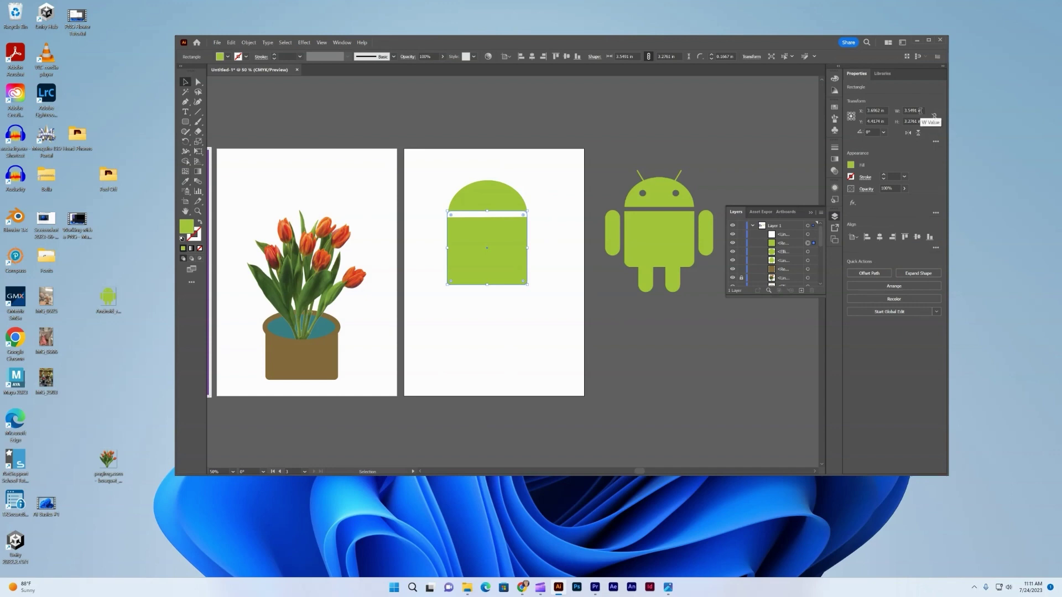
left_click(482, 201)
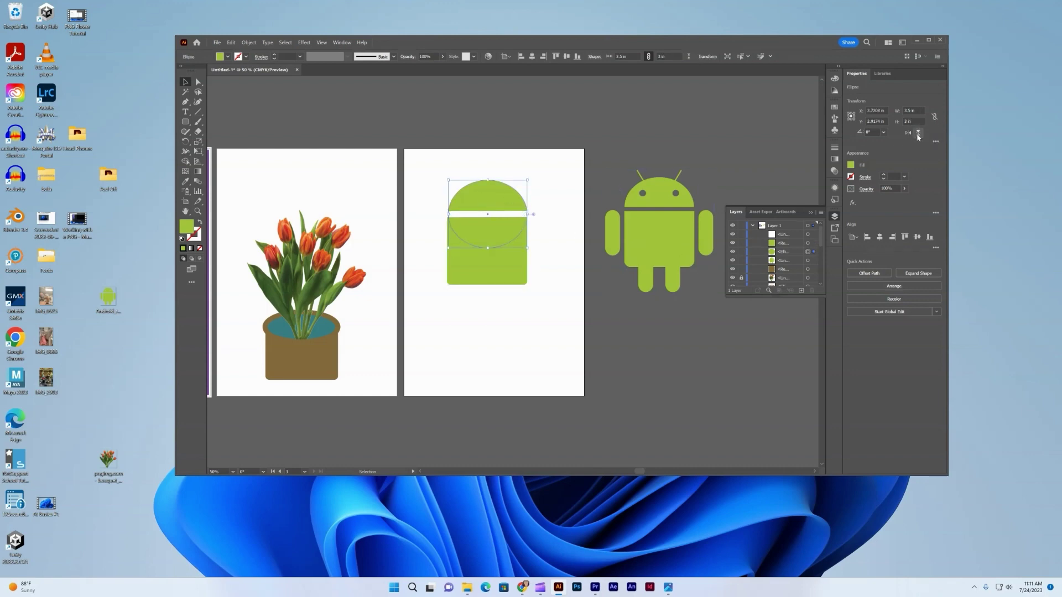
left_click(466, 346)
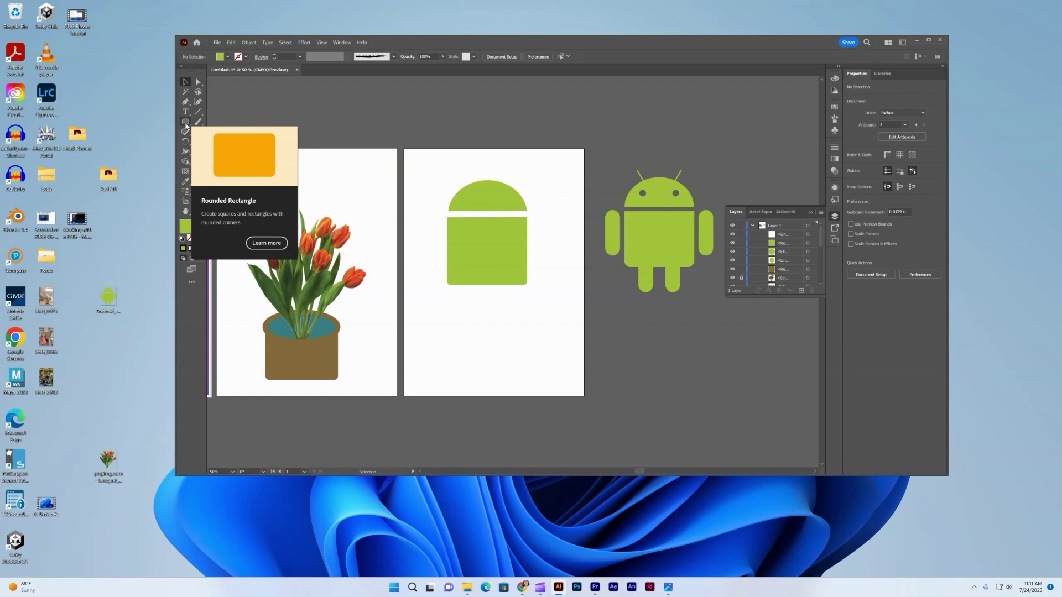
Step: Draw a tall test ellipse and a narrow rounded rectangle with fully rounded corners beside the body
left_click_drag(186, 126, 208, 143)
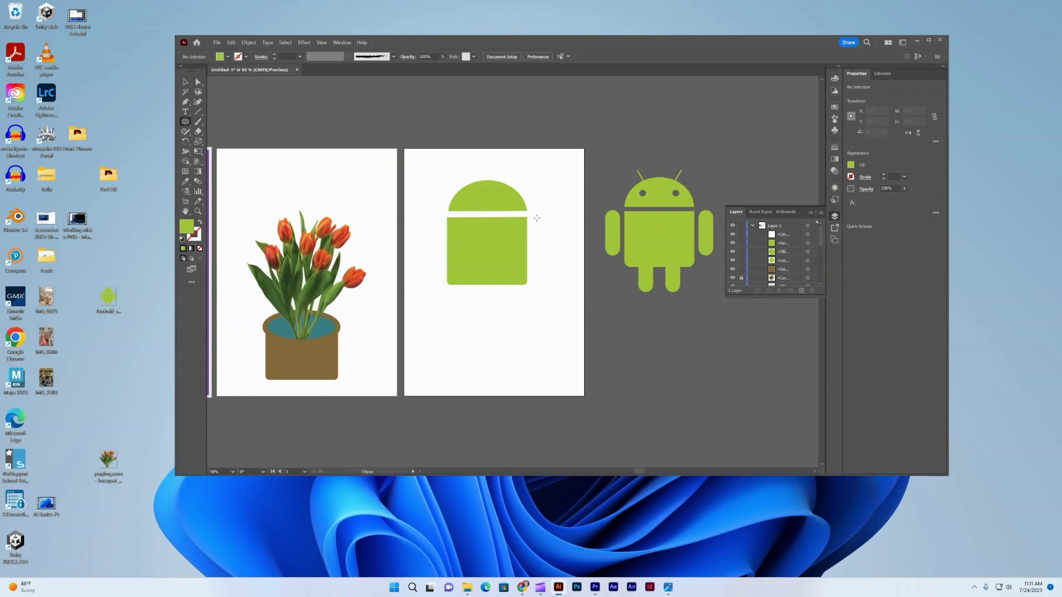
left_click_drag(537, 218, 553, 268)
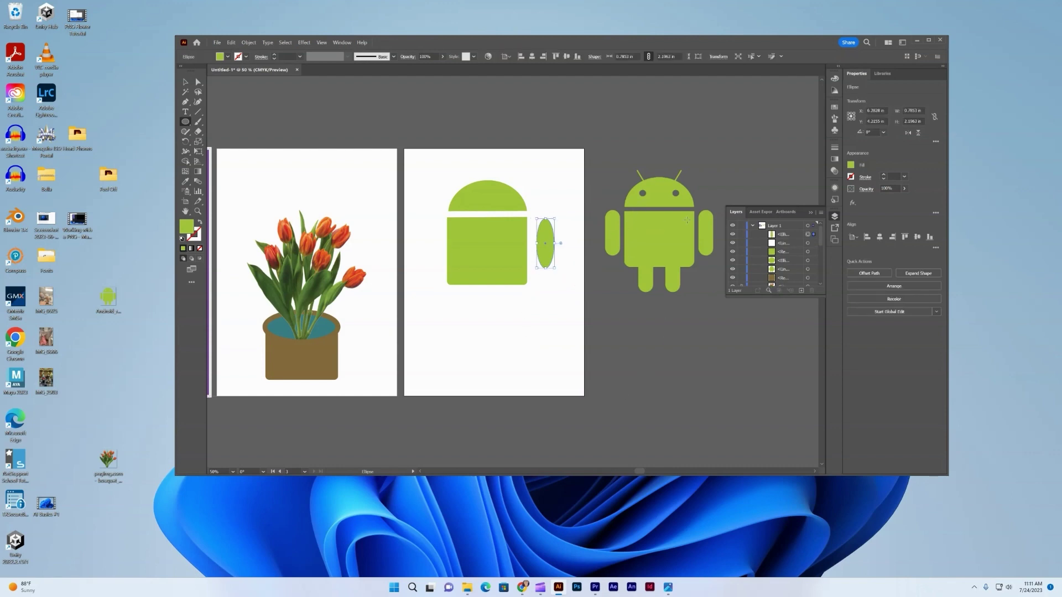
left_click(187, 122)
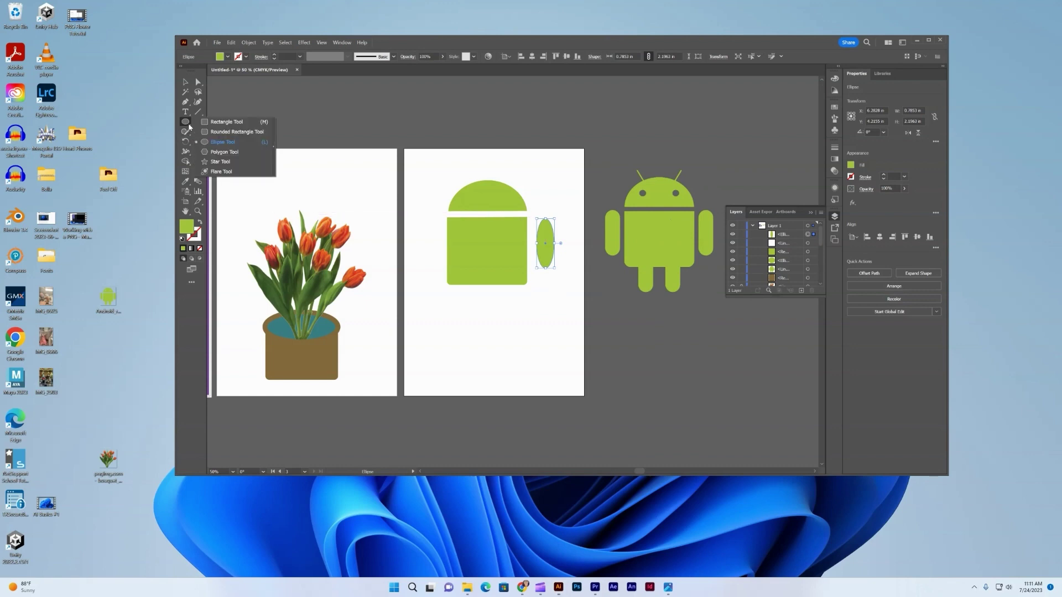
left_click(222, 133)
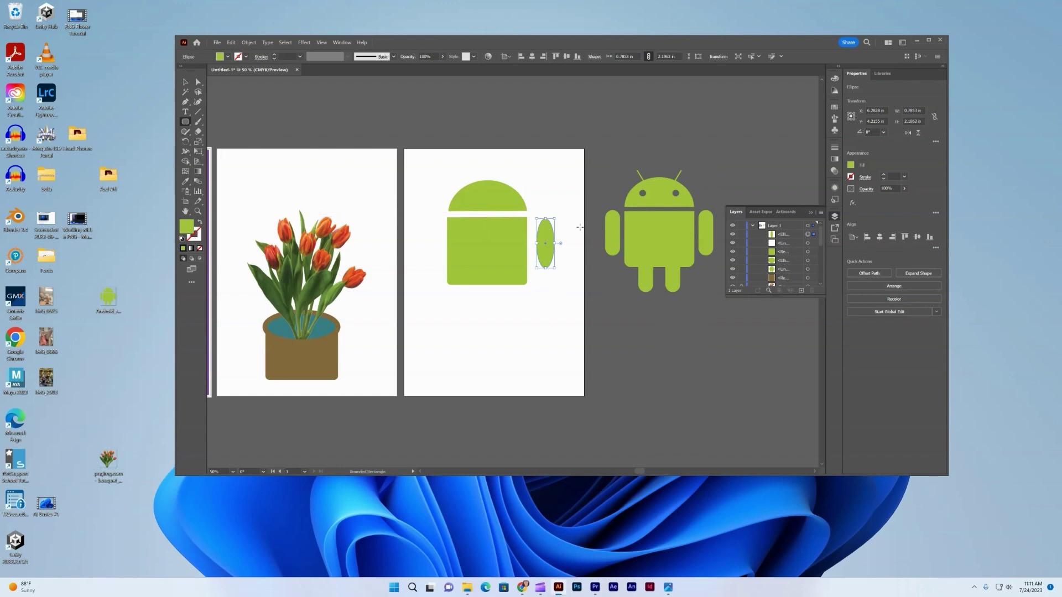
left_click_drag(562, 220, 576, 268)
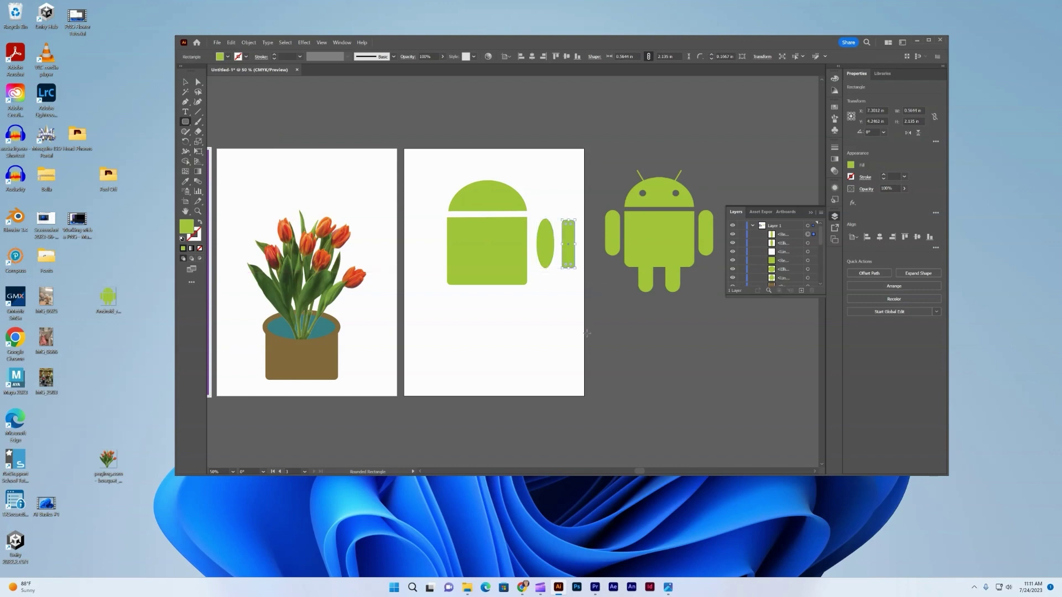
left_click(185, 82)
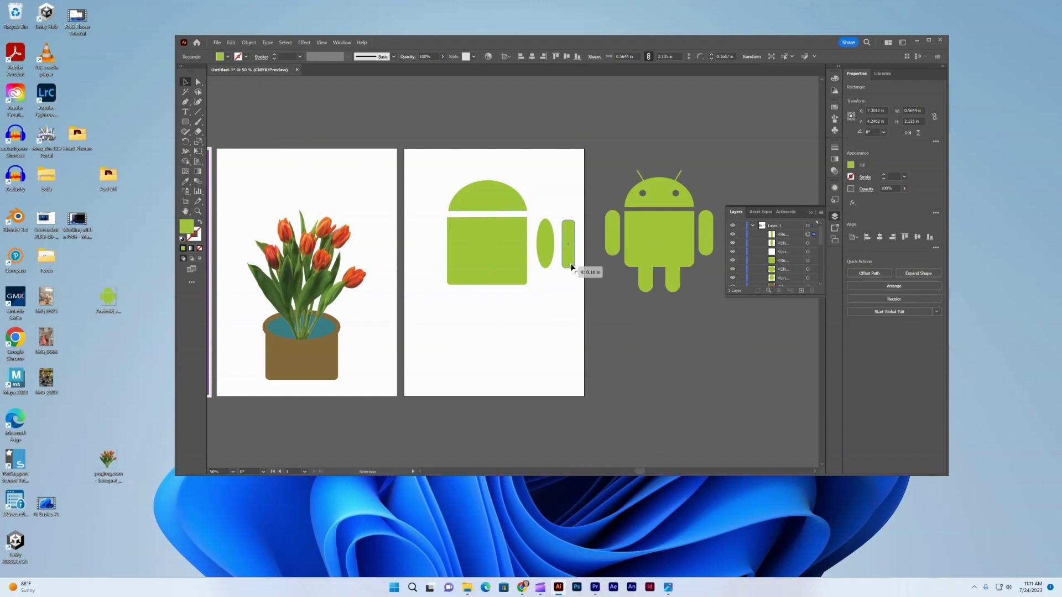
left_click_drag(572, 265, 570, 264)
left_click(570, 289)
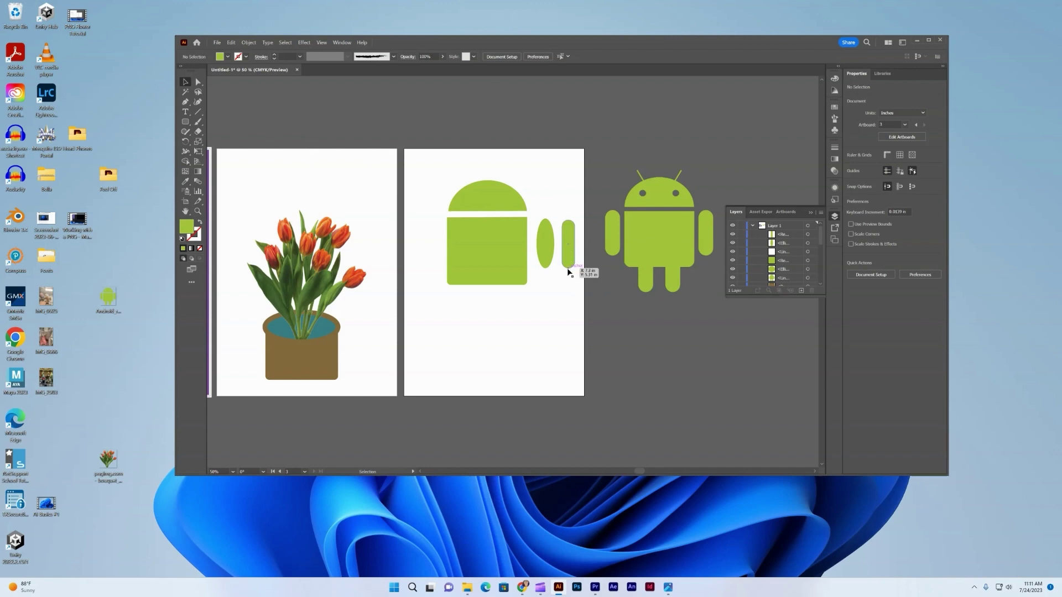
Step: Delete the test ellipse, place the pill against the body's right side, and slightly reduce its corner radius
left_click(549, 265)
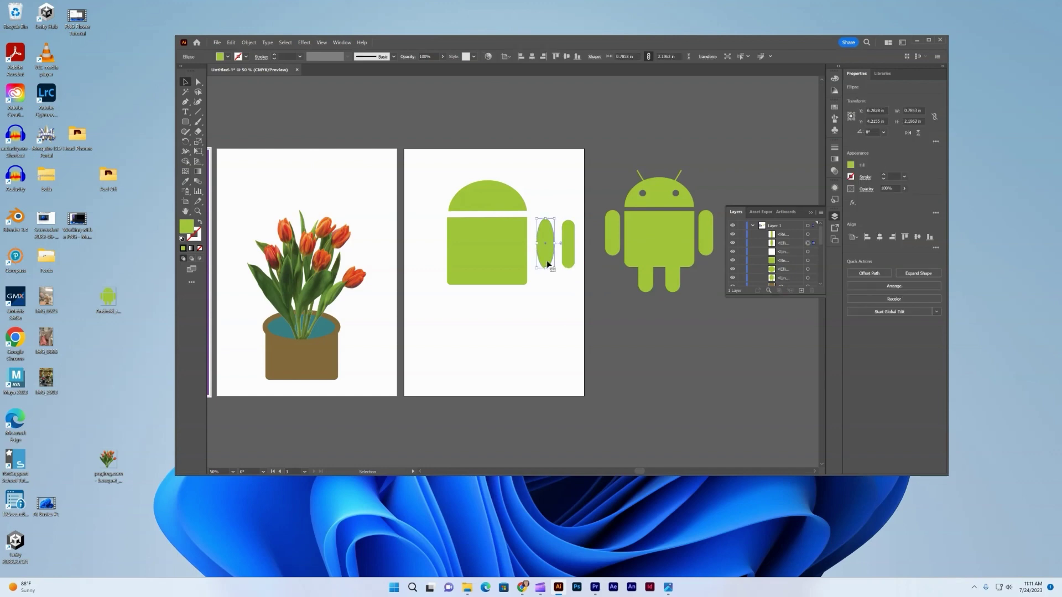
key("Delete")
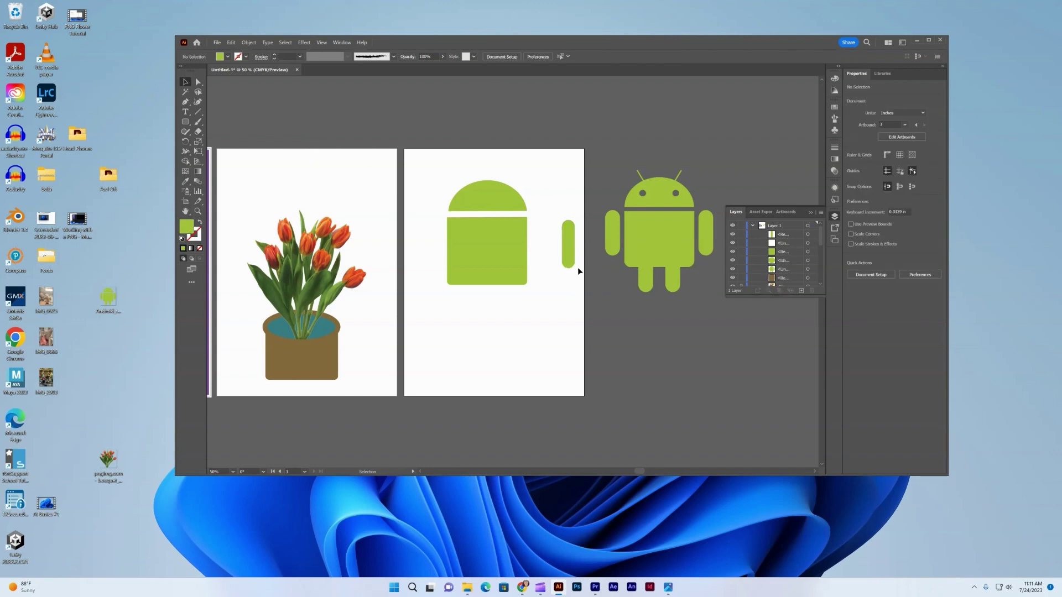
left_click_drag(570, 261, 557, 241)
left_click(561, 262)
left_click_drag(539, 254, 619, 256)
left_click_drag(611, 217, 547, 251)
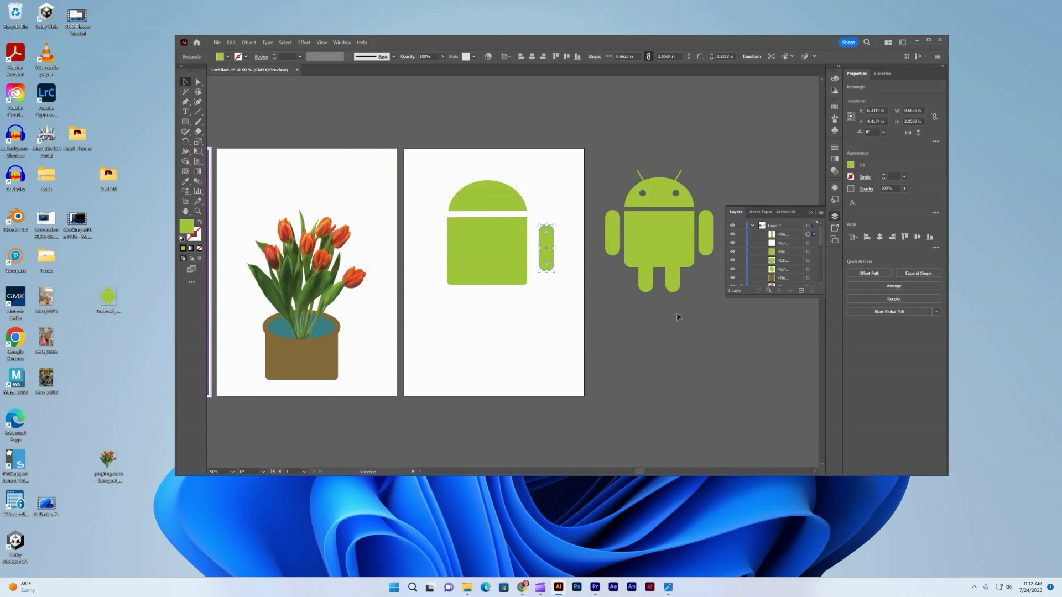
Step: Paste a copy of the arm on the body's left side and align both arms
key("a")
key("ctrl+v")
left_click_drag(491, 285, 438, 262)
left_click_drag(552, 258, 544, 248)
left_click_drag(432, 262, 430, 252)
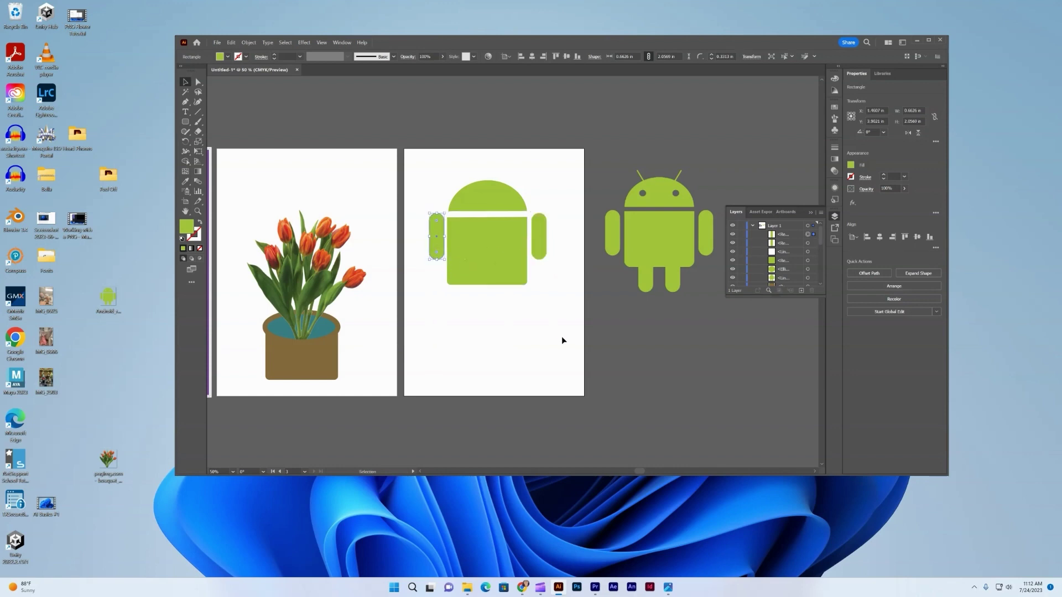
Step: Copy and paste another pill and move it under the body as a leg
key("ctrl+c")
key("ctrl+v")
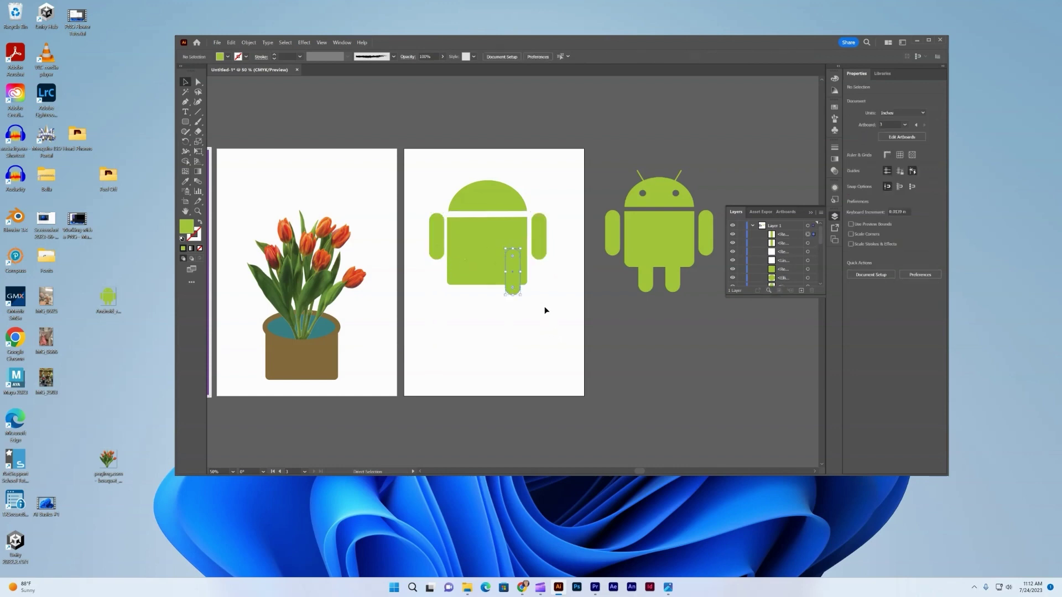
left_click_drag(512, 287, 474, 299)
key("ctrl+z")
left_click(513, 291)
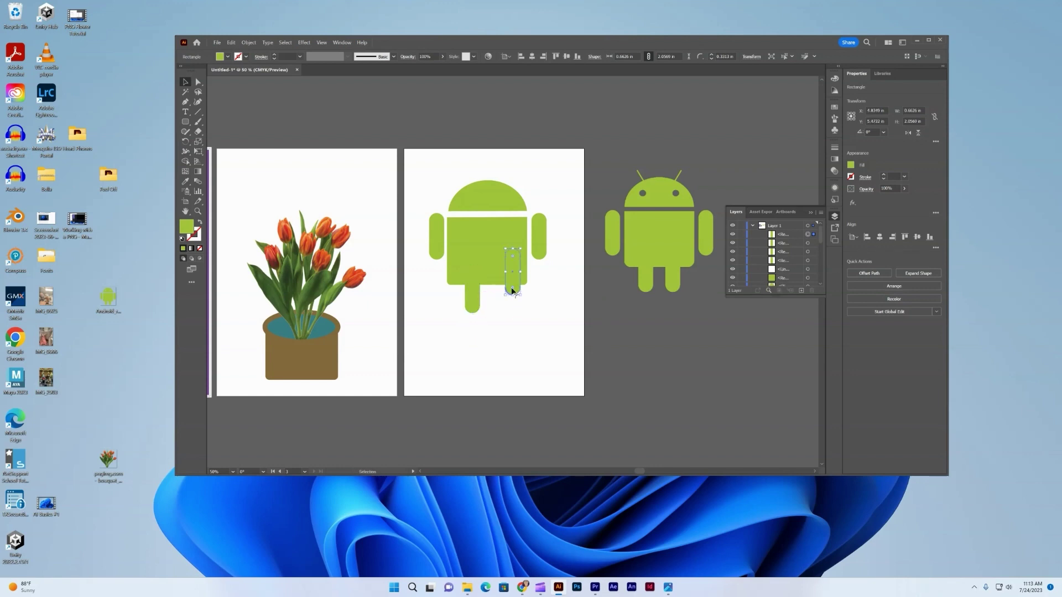
mouse_move(514, 292)
left_mouse_down()
mouse_move(501, 281)
mouse_move(520, 281)
left_mouse_up()
Step: Nudge the right leg one step down and one step right with the arrow keys
left_click(502, 260)
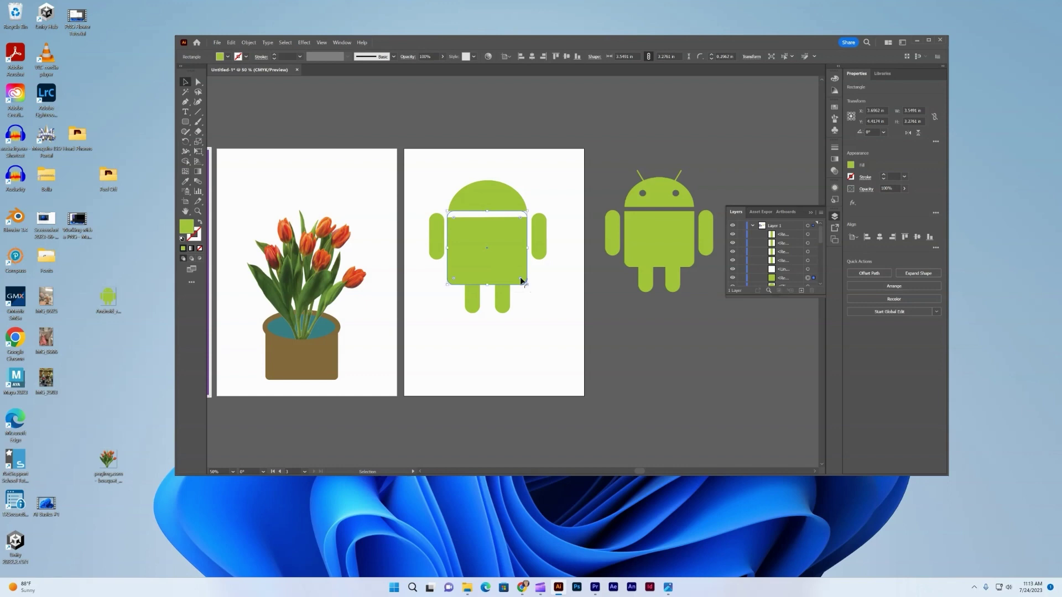
left_click(558, 286)
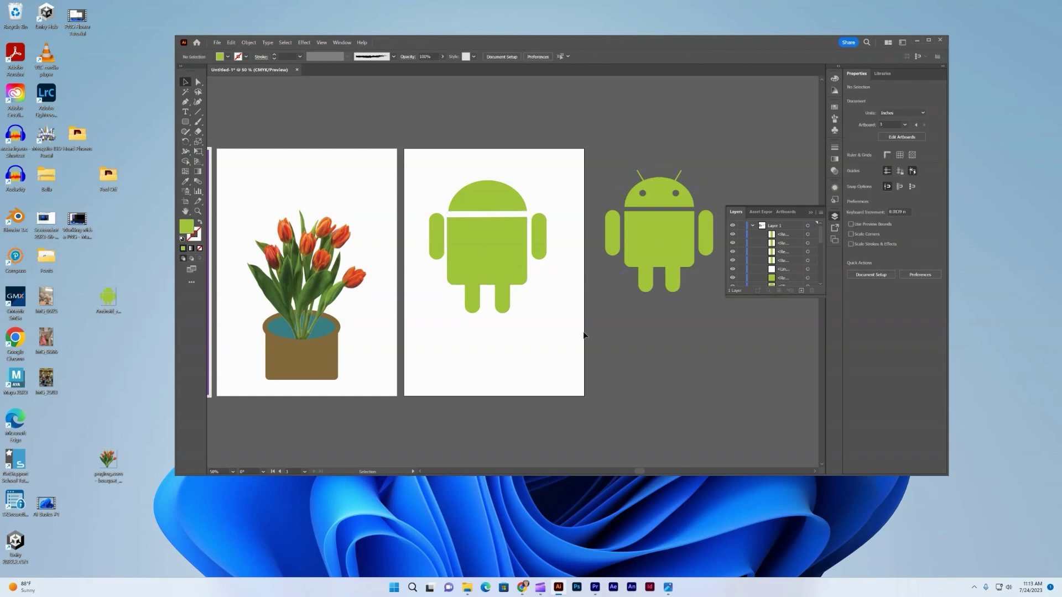
left_click(503, 303)
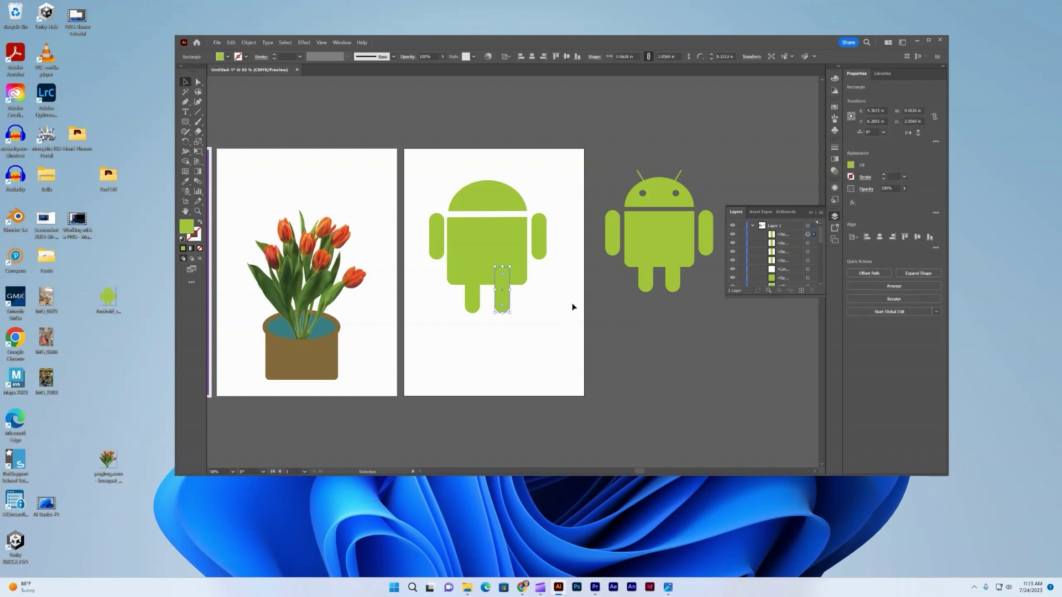
key("Down")
key("Down")
key("Down")
key("Right")
key("Right")
left_click(541, 316)
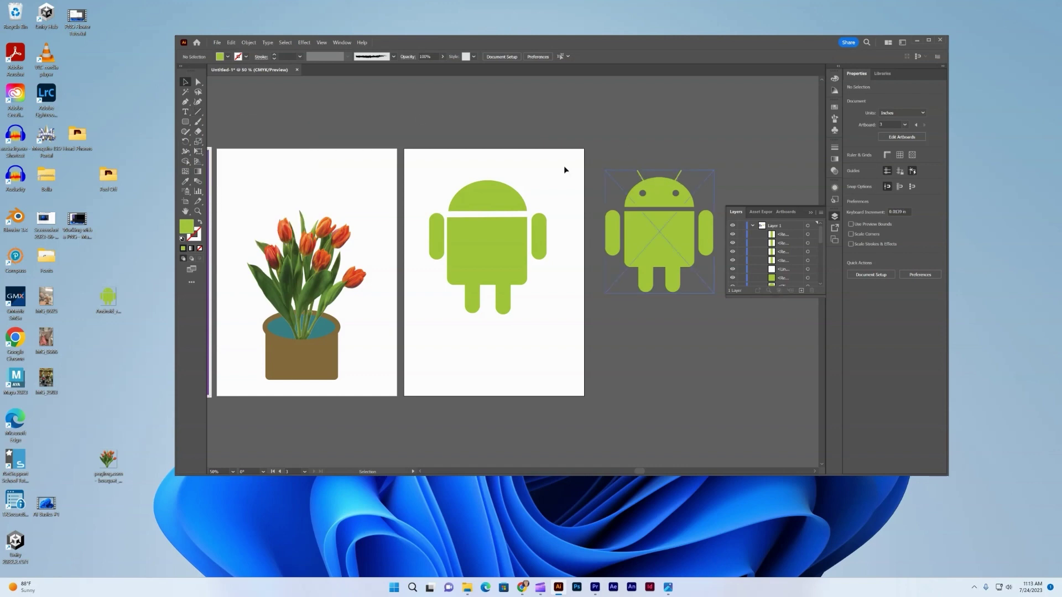
Step: Draw a thin rounded-rectangle bar above the head and rotate it to 300°
left_click(185, 122)
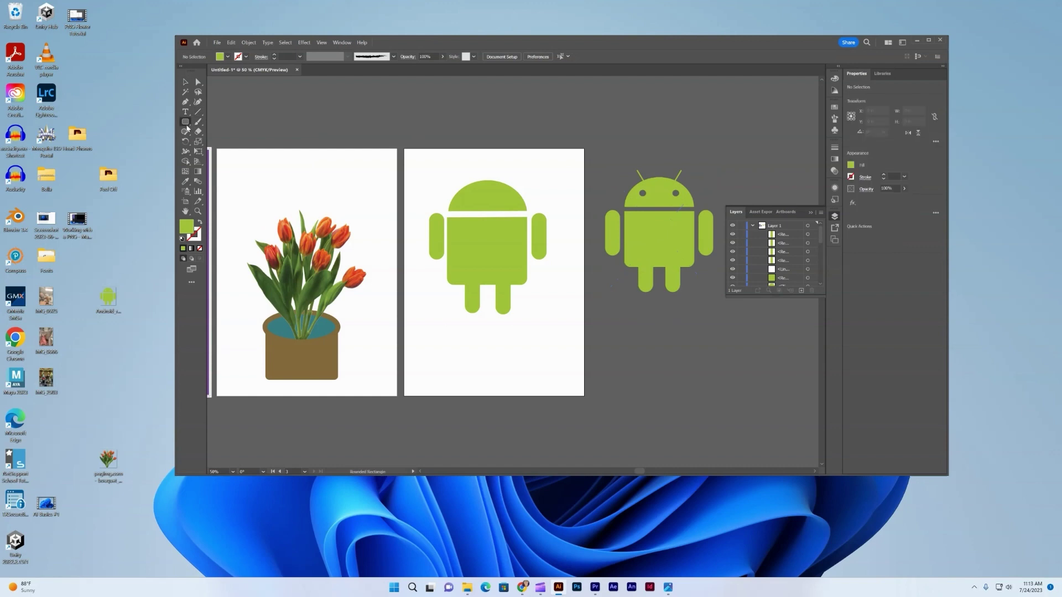
left_click_drag(224, 153, 464, 171)
left_click(186, 82)
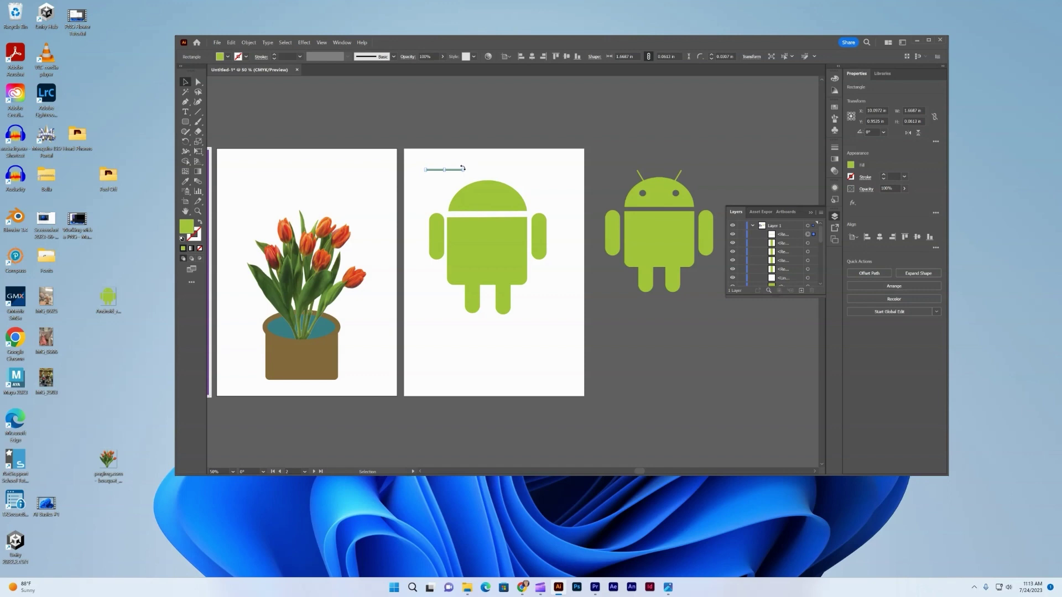
mouse_move(462, 168)
left_mouse_down()
mouse_move(453, 188)
mouse_move(446, 172)
left_mouse_up()
Step: Zoom in on the antenna bar, select it, and adjust its length
key("a")
key("ctrl+plus")
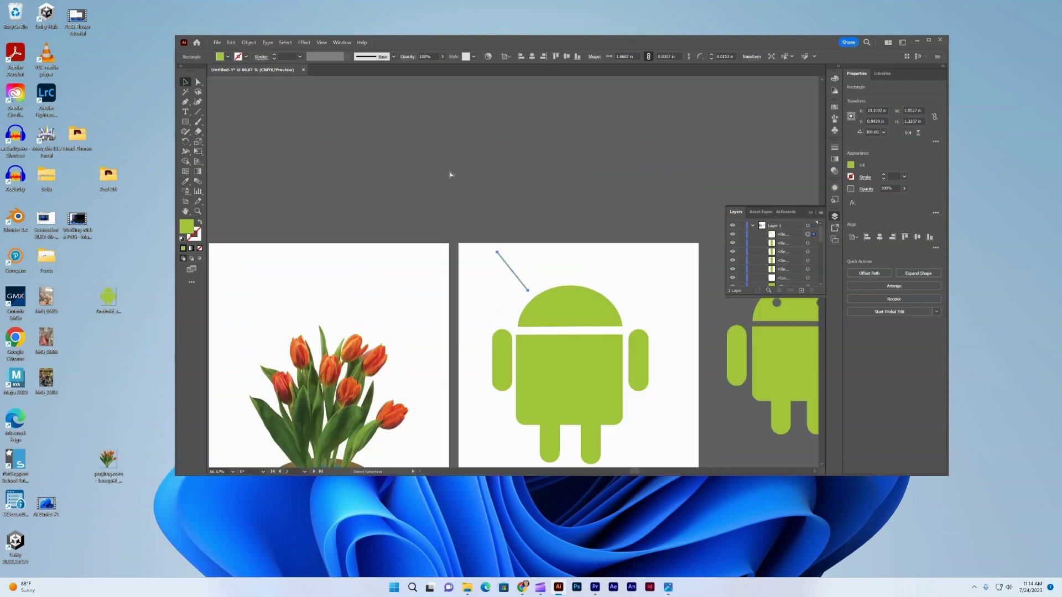
key("ctrl+plus")
key("v")
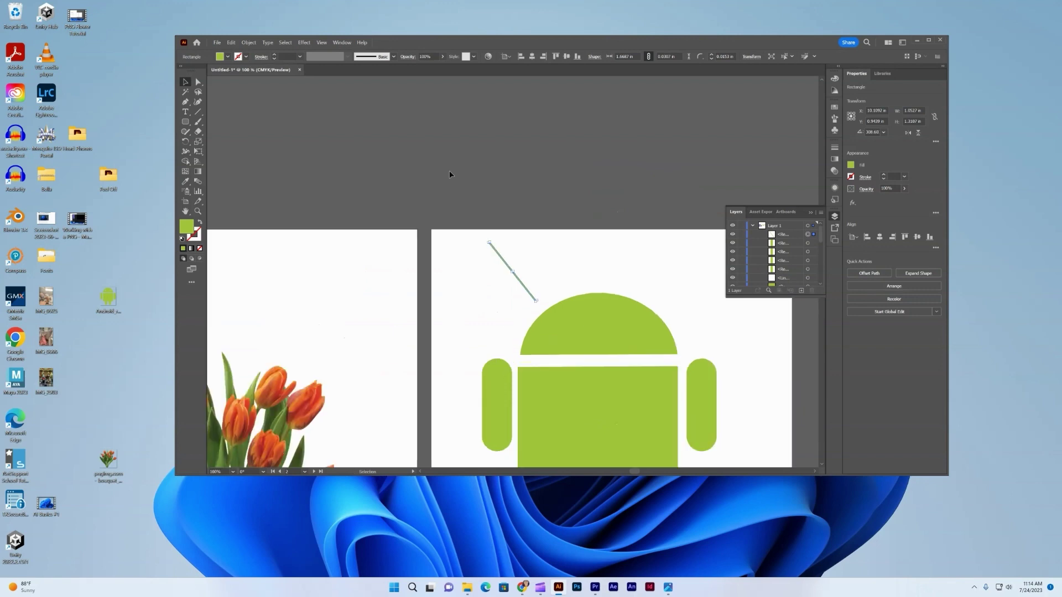
left_click(539, 302)
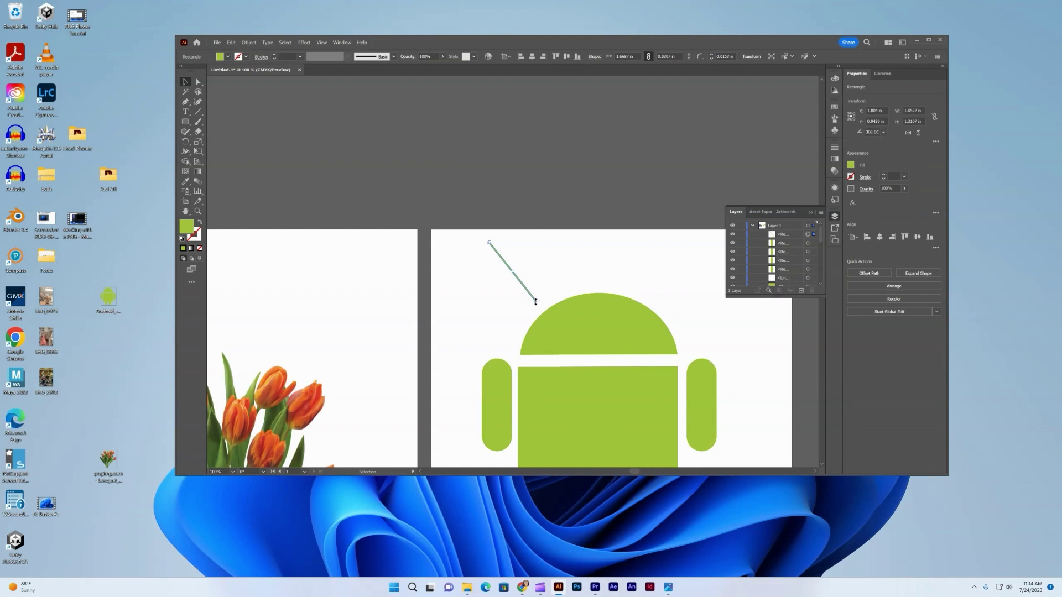
key("ctrl+plus")
key("ctrl+plus")
key("ctrl+plus")
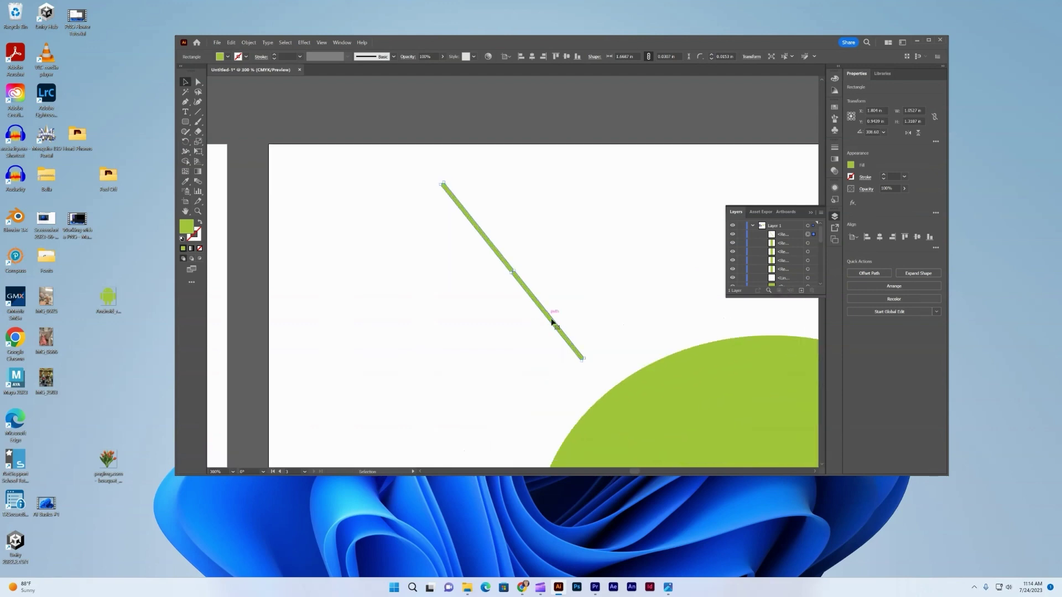
left_click_drag(582, 357, 557, 330)
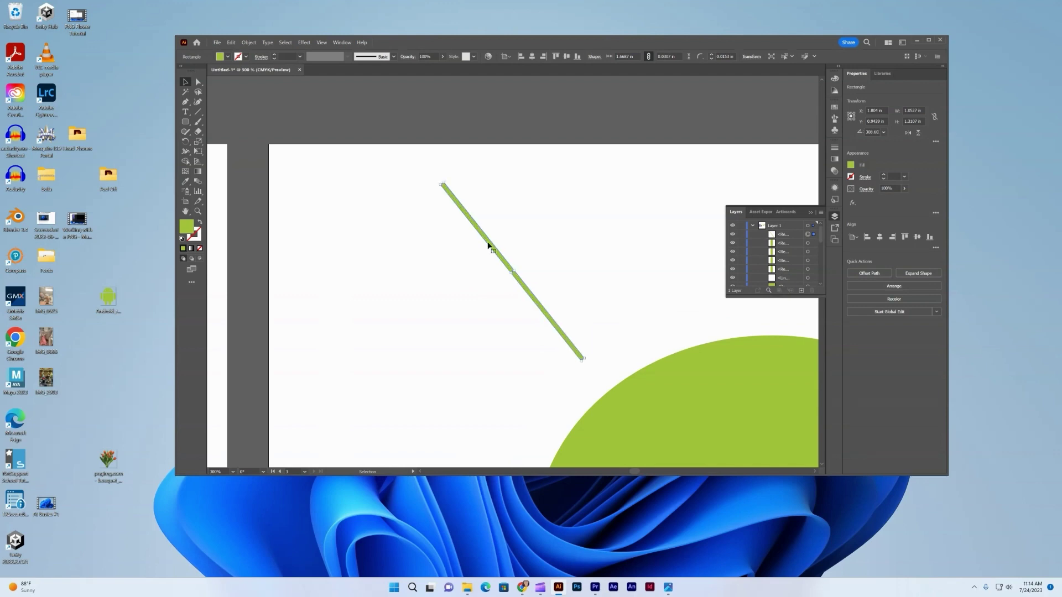
Step: Set the antenna bar's height to 0.5 in and zoom back out
left_click(927, 121)
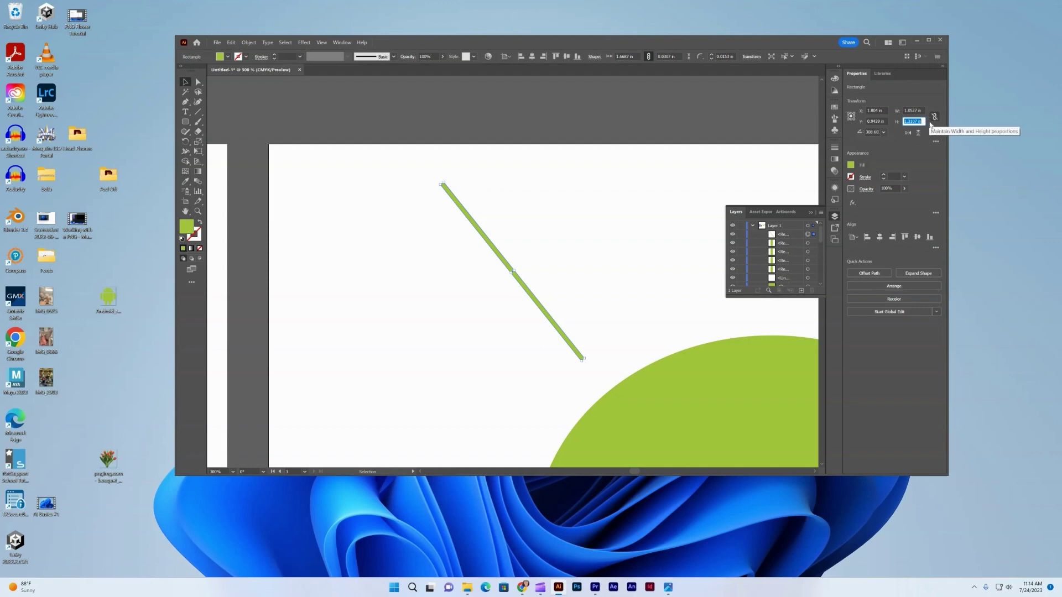
type("0.5")
key("Return")
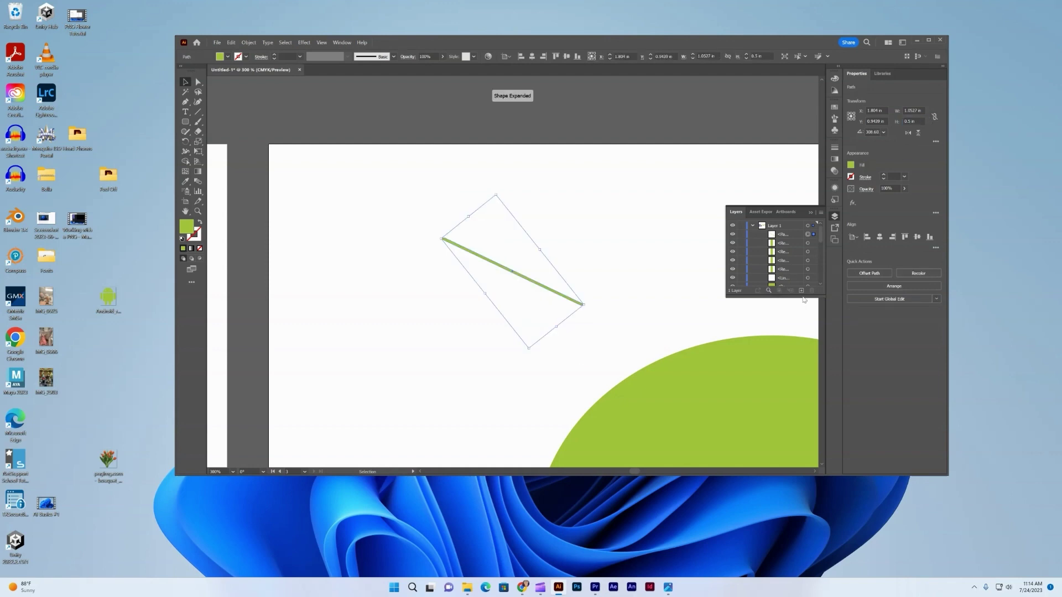
key("a")
key("ctrl+minus")
key("ctrl+minus")
key("ctrl+minus")
key("ctrl+minus")
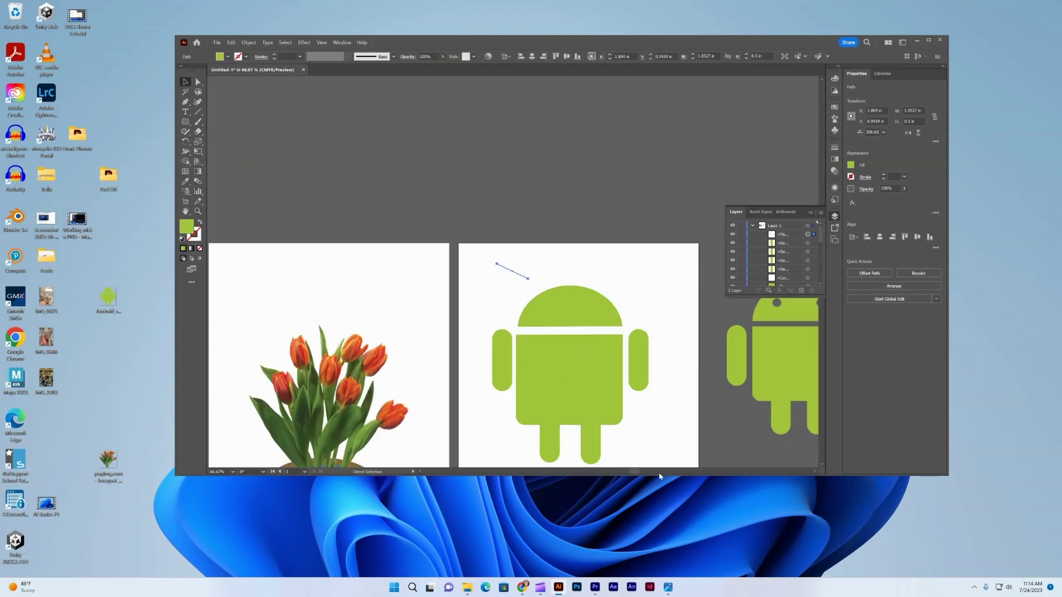
left_click_drag(637, 474, 643, 474)
Step: Move the trial line above the middle robot's head, set its width to 1.5 in and tilt it
key("v")
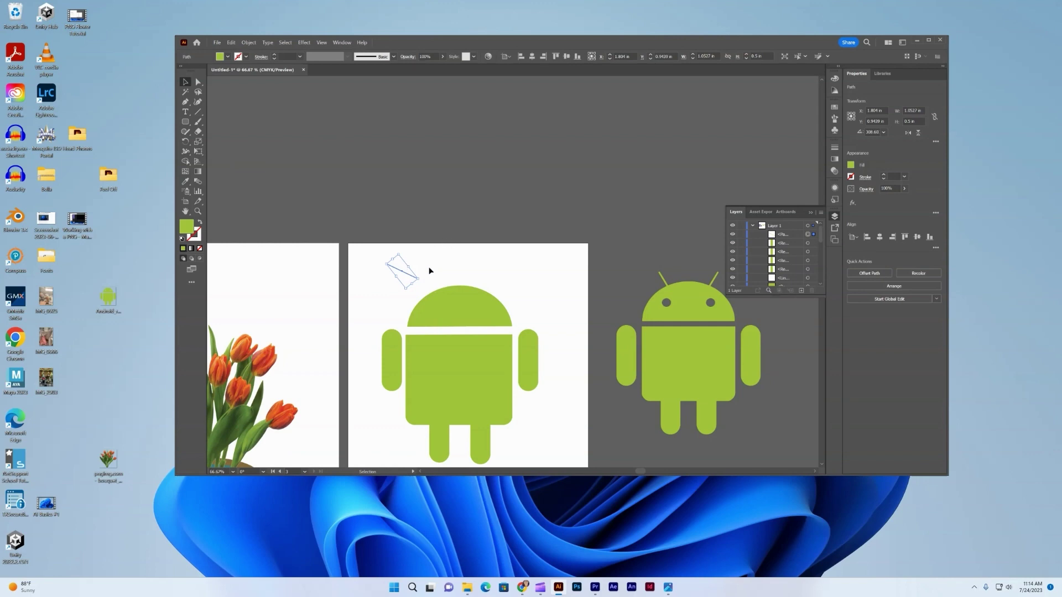
left_click(412, 279)
left_click_drag(414, 279, 443, 291)
left_click(908, 110)
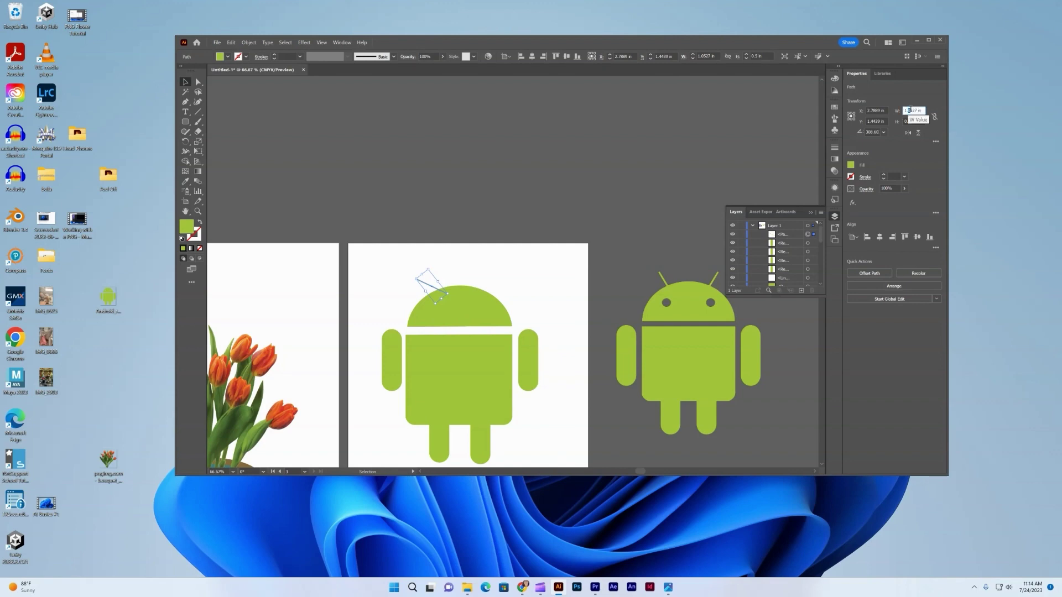
left_click_drag(910, 110, 916, 110)
type("5")
key("Return")
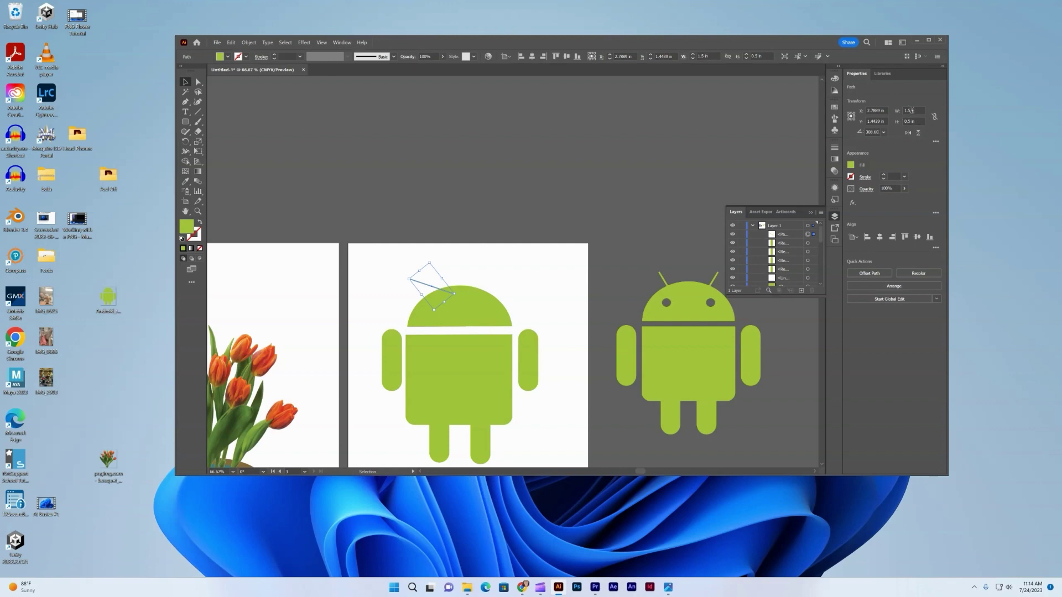
left_click_drag(432, 261, 432, 305)
left_click(434, 279)
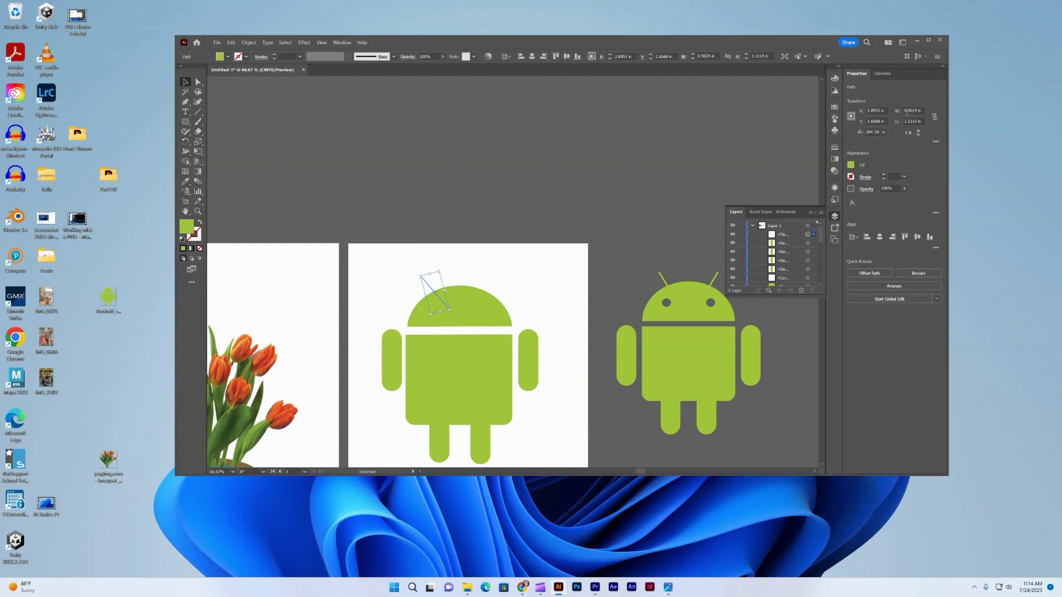
Step: Change the line's width to 2.5 in, then delete the line
left_click_drag(907, 110, 915, 113)
type("5")
left_click_drag(907, 110, 903, 110)
type("12")
key("Return")
key("Delete")
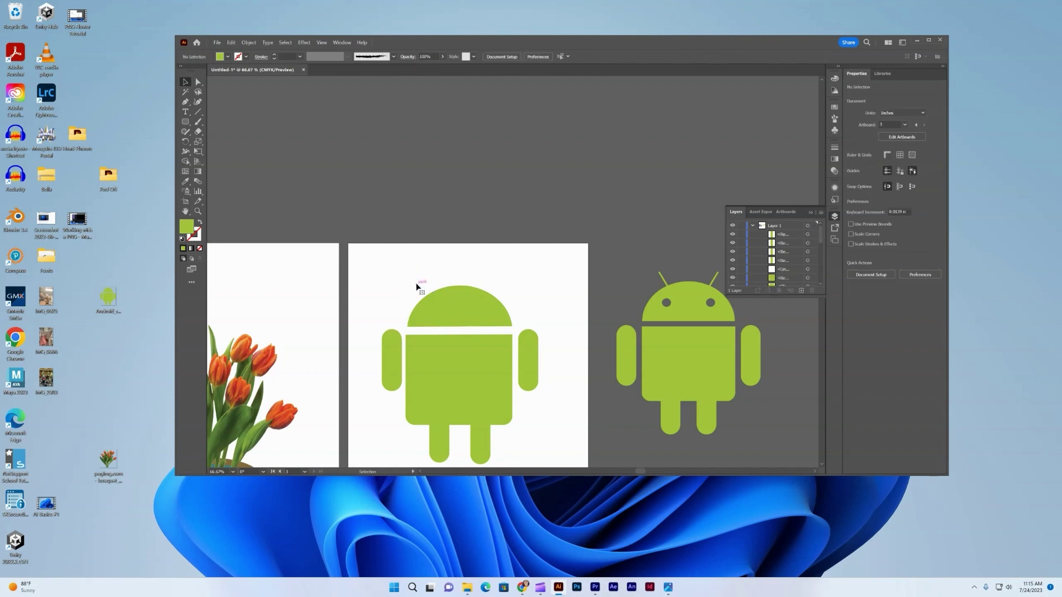
Step: Draw a thin rounded-rectangle bar above the robot's head and tilt it like an antenna
left_click(186, 122)
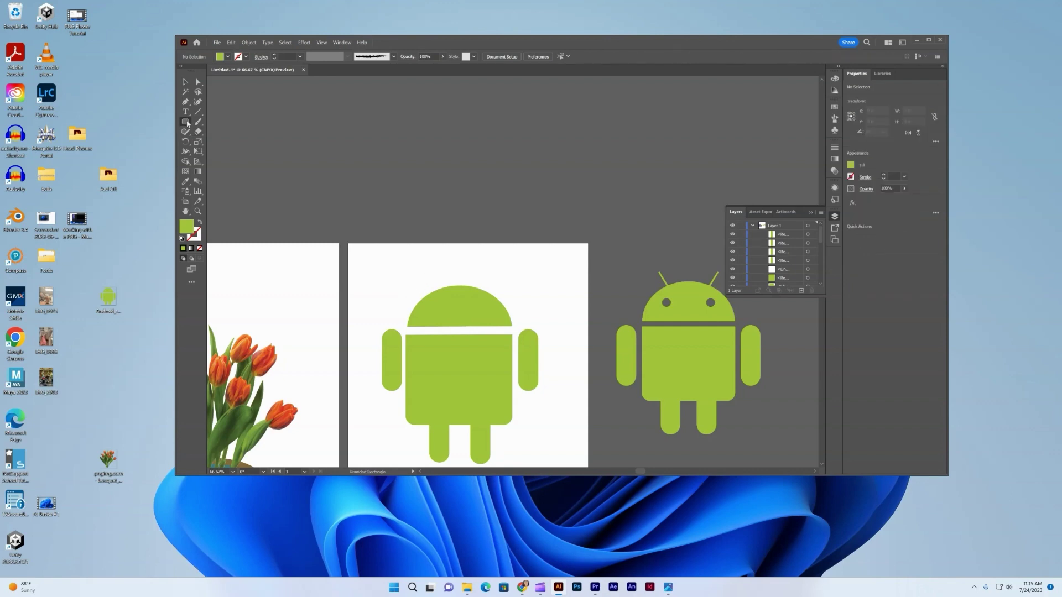
left_click_drag(405, 271, 407, 295)
key("v")
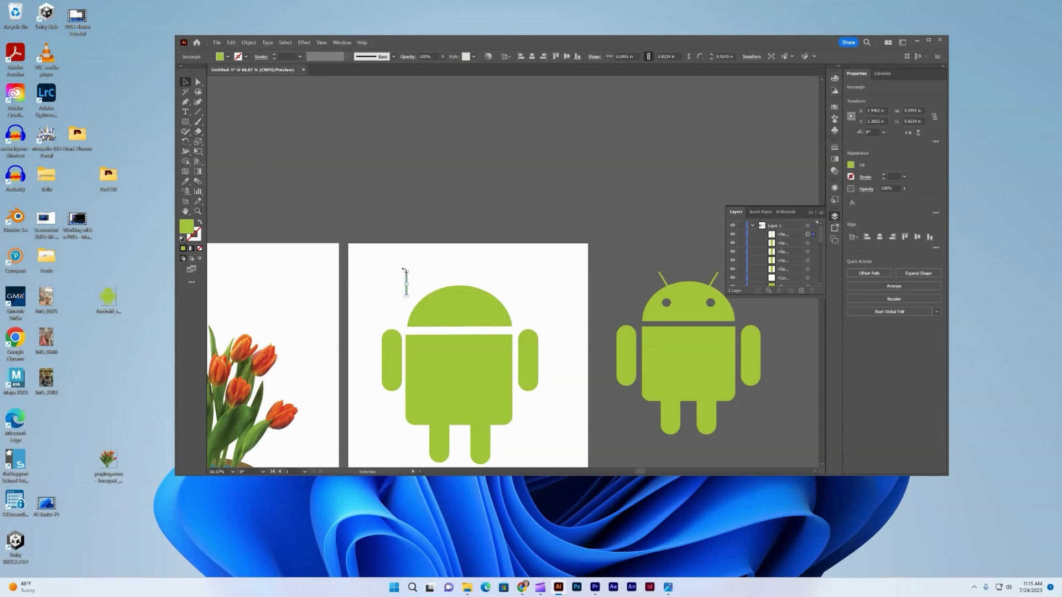
left_click_drag(404, 271, 443, 288)
Step: Copy and paste the antenna, tilting the copy the opposite way
key("ctrl+c")
key("ctrl+v")
left_click_drag(503, 259, 491, 286)
Step: Draw a small white-filled ellipse for an eye and move it onto the left of the robot's head
left_click(185, 121)
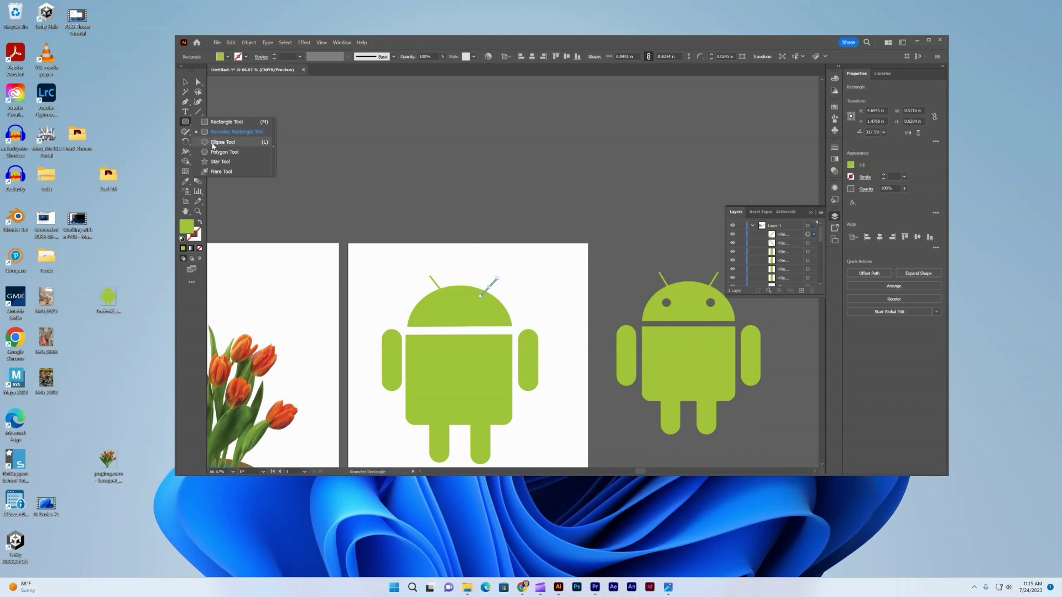
left_click(212, 142)
left_click(227, 56)
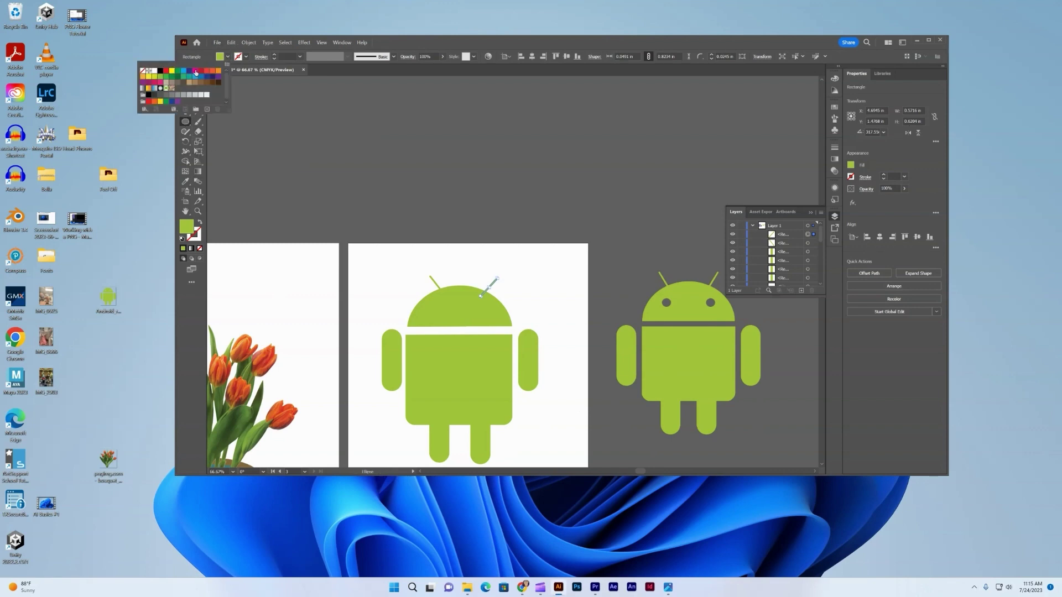
left_click(151, 72)
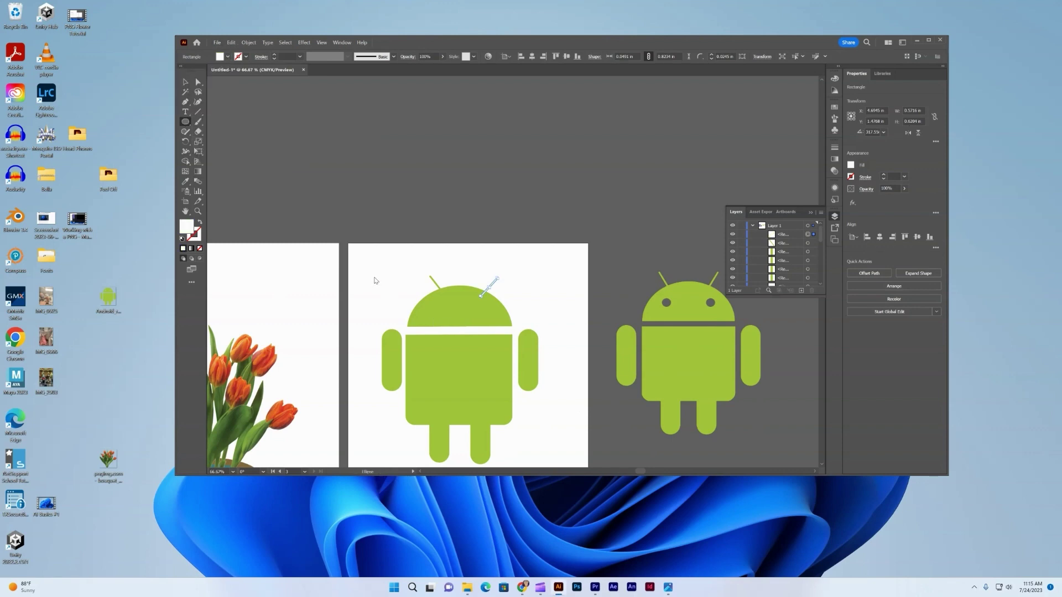
left_click_drag(373, 276, 379, 282)
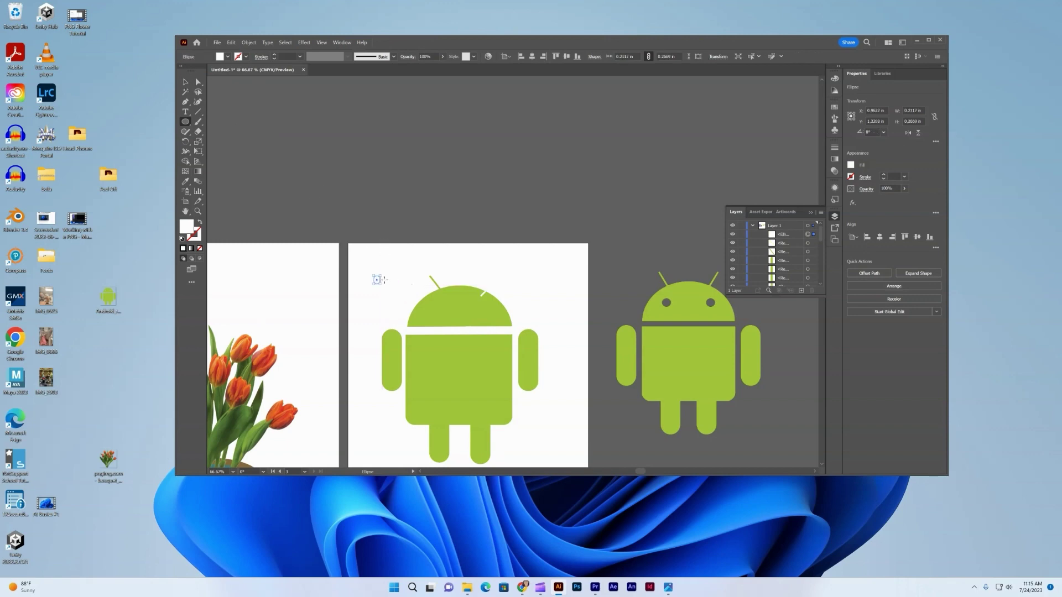
left_click_drag(376, 277, 383, 289)
left_click(184, 83)
left_click_drag(372, 280, 434, 307)
Step: Eyedrop the robot's green onto the right antenna, then select the white eye
left_click(483, 295)
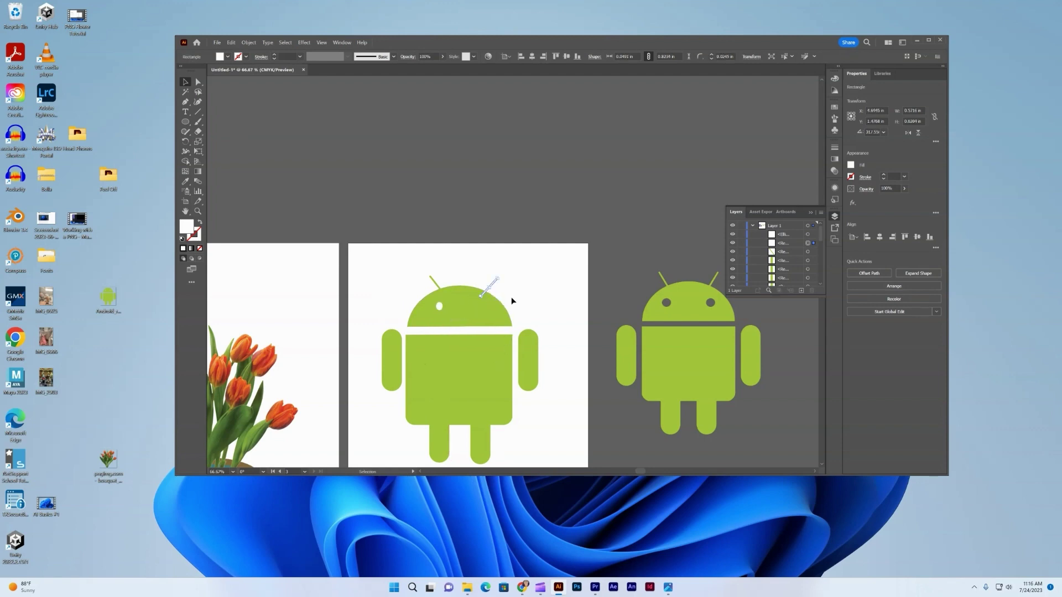
key("i")
left_click(436, 287)
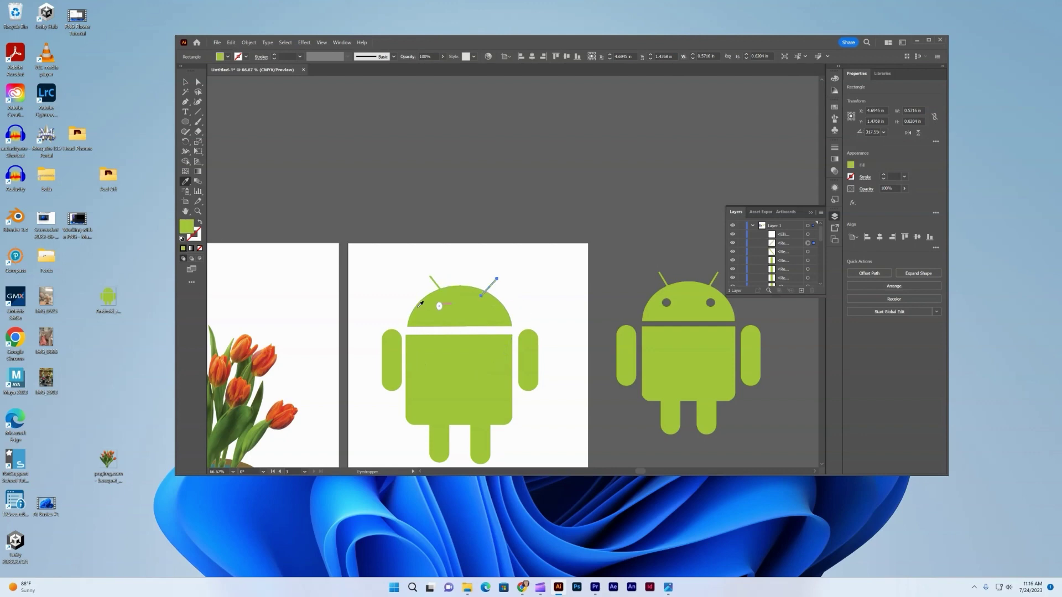
left_click(185, 82)
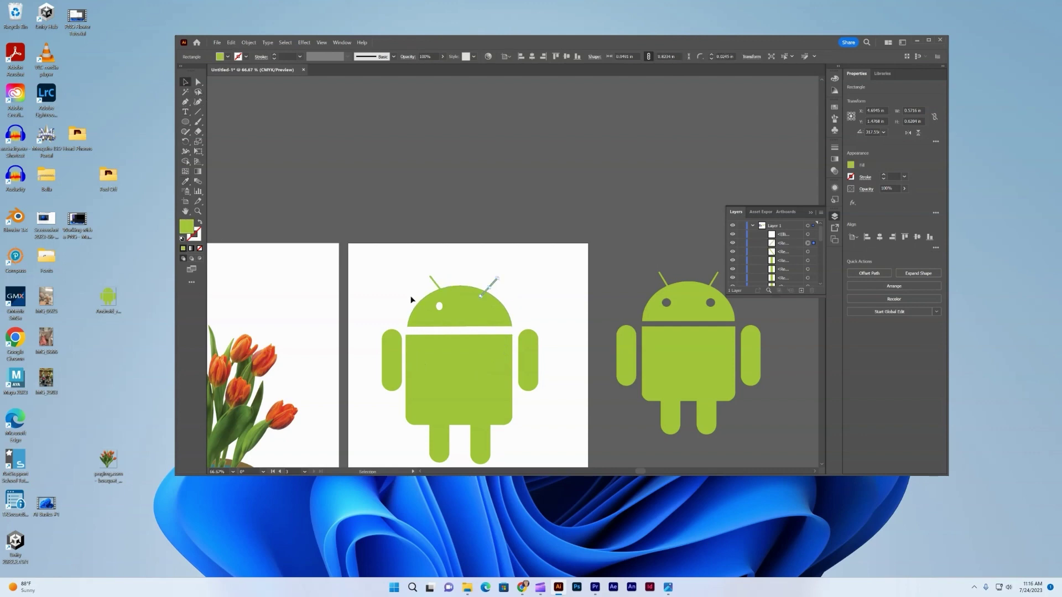
left_click(439, 307)
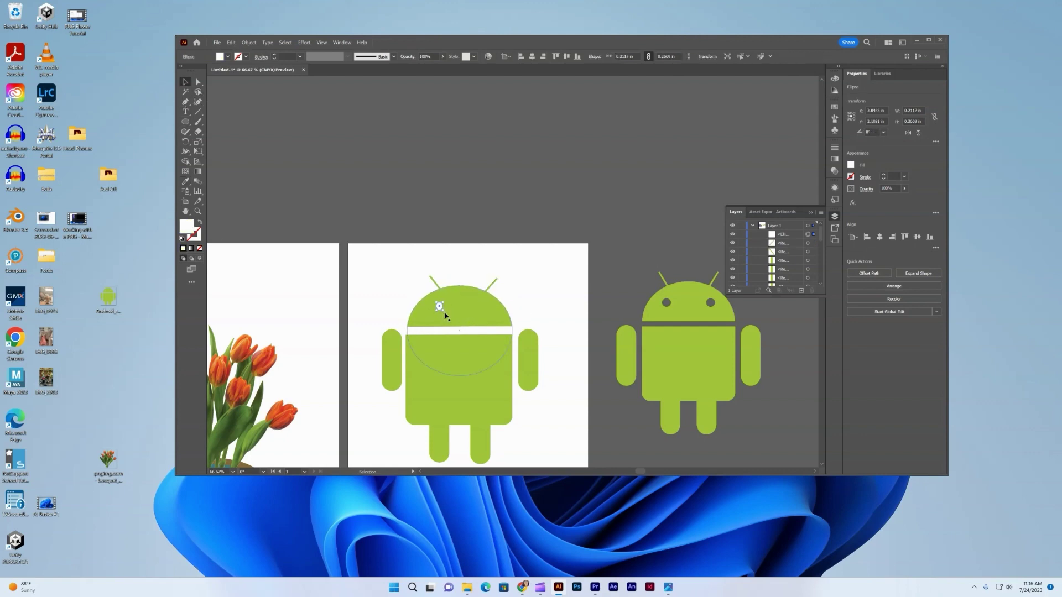
Step: Enlarge the white eye, Alt-drag a copy to the head's right side and nudge it into place
mouse_move(441, 307)
left_mouse_down()
mouse_move(451, 315)
mouse_move(431, 291)
left_mouse_up()
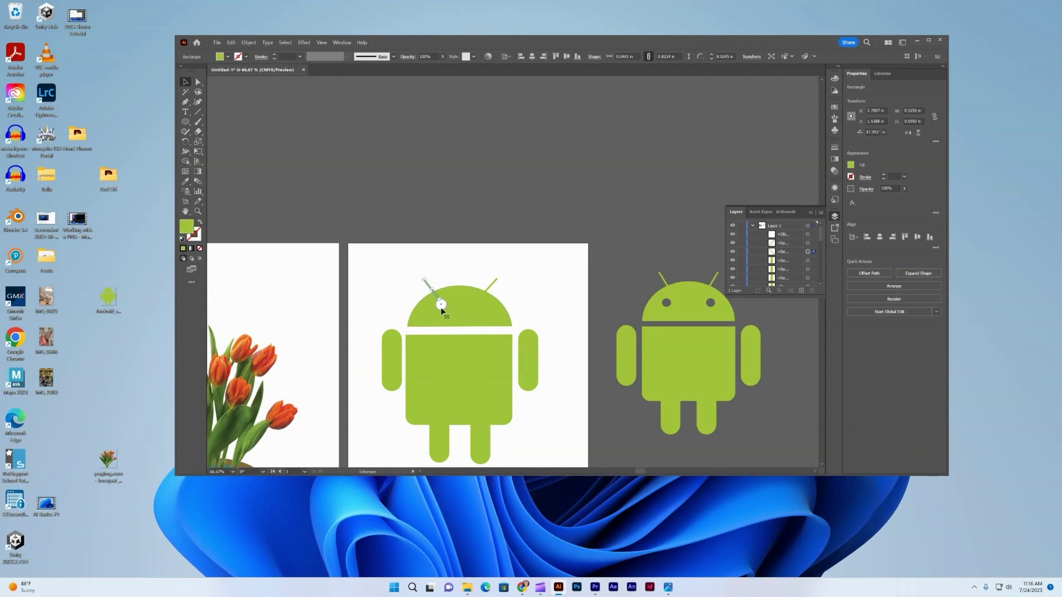
left_click(438, 308)
left_click_drag(436, 311, 477, 303)
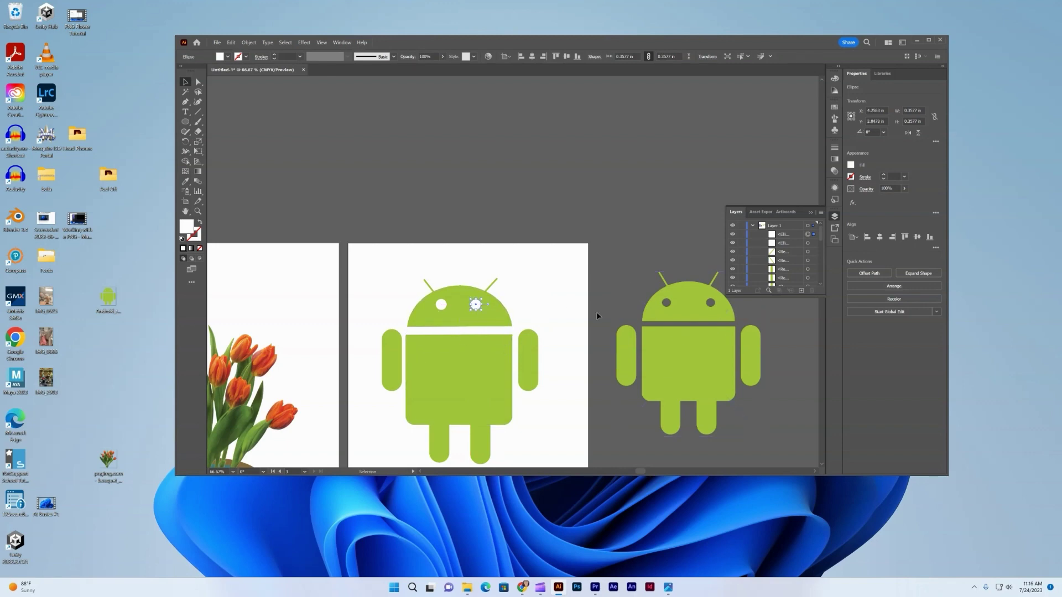
left_click(563, 299)
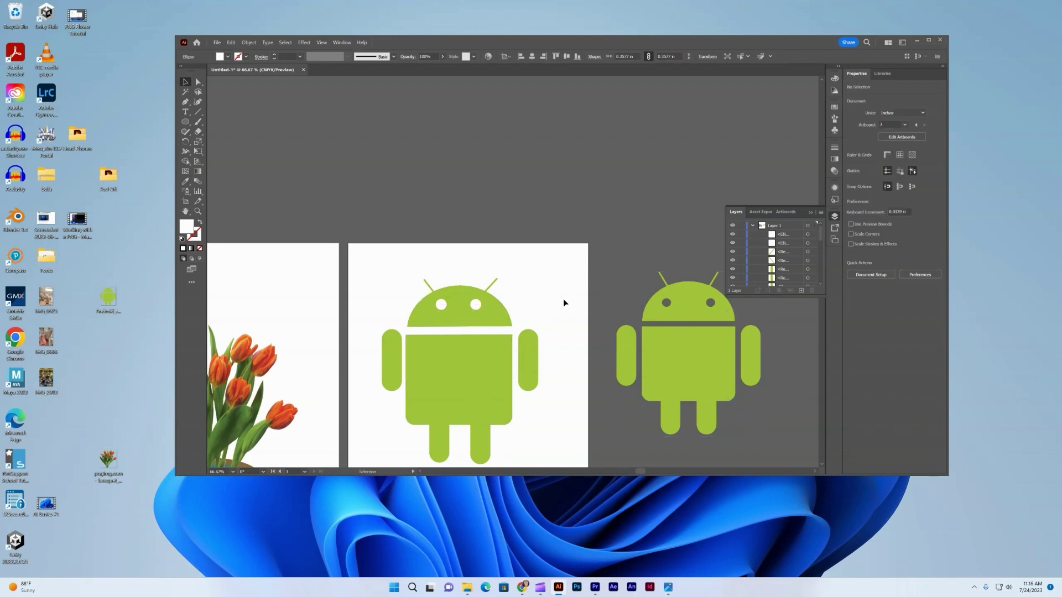
left_click(478, 307)
key("Up")
key("Right")
key("Right")
key("Right")
key("Right")
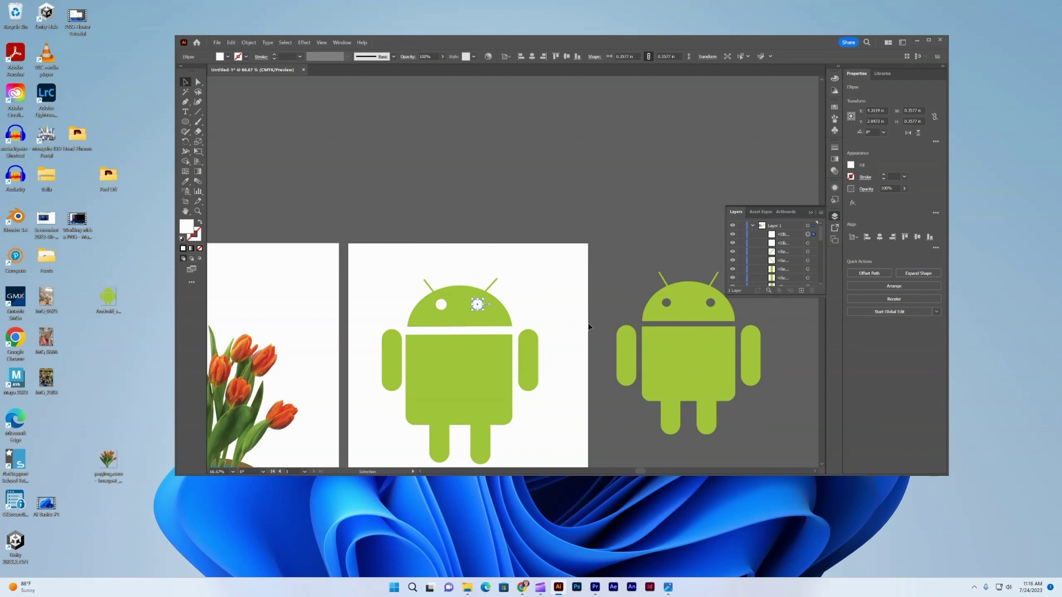
left_click(557, 308)
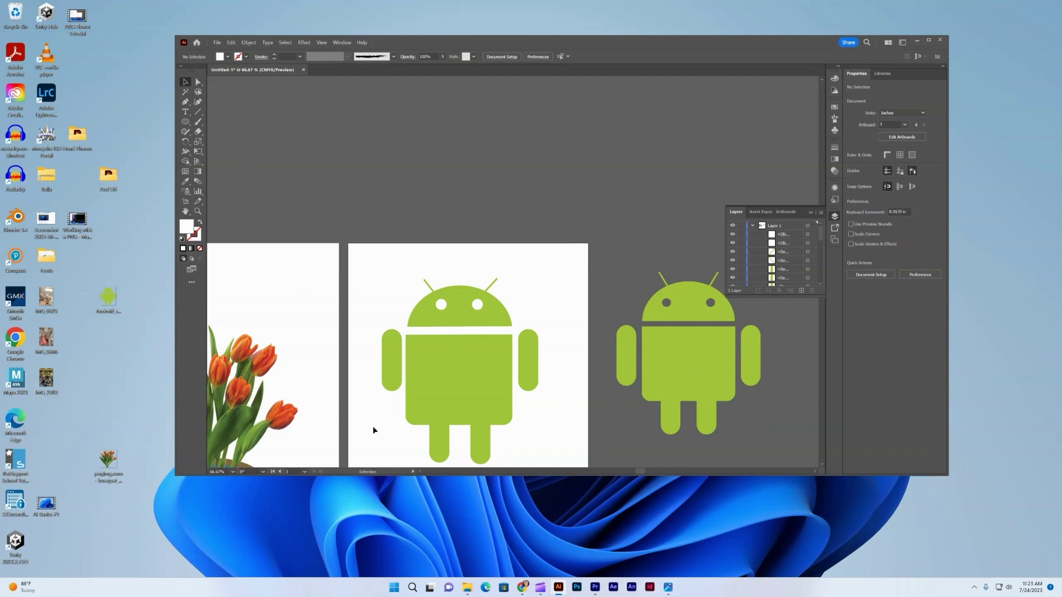
Step: Scroll the canvas left to bring the Mrs. Jones and tulip artboards into view
left_click_drag(642, 474, 618, 476)
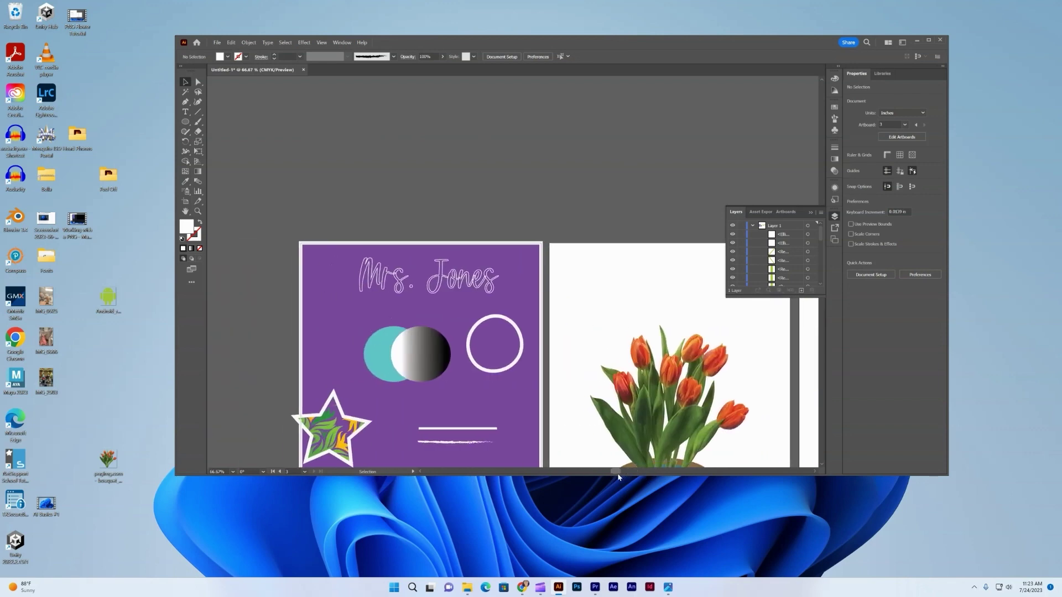
Step: Scroll up and snip a screenshot of the purple Mrs. Jones artboard with Win+Shift+S
scroll(522, 417, "down", 5)
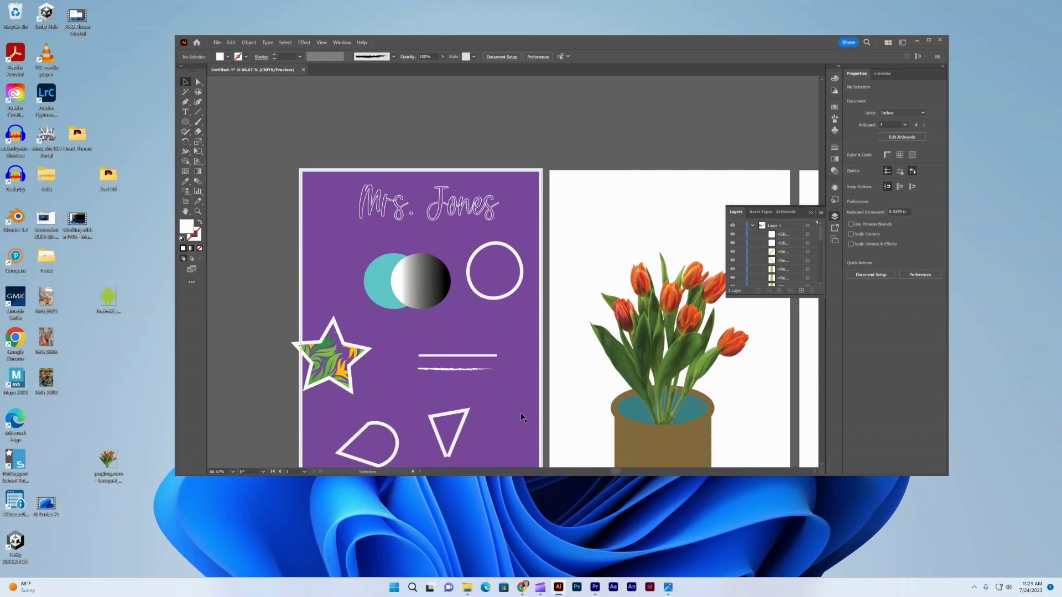
scroll(521, 417, "down", 3)
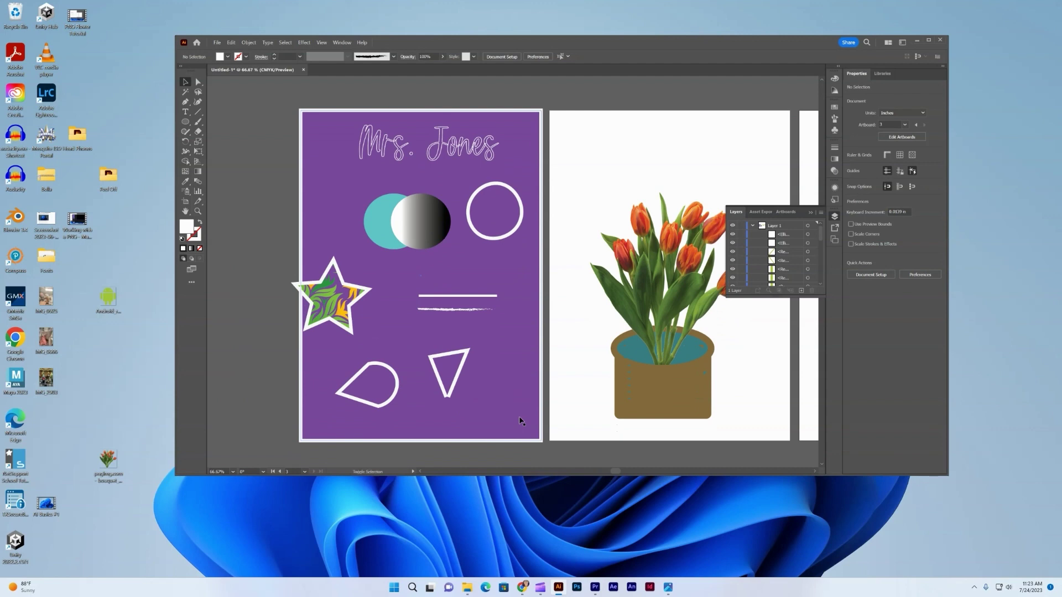
key("super+shift+s")
left_click_drag(269, 100, 547, 456)
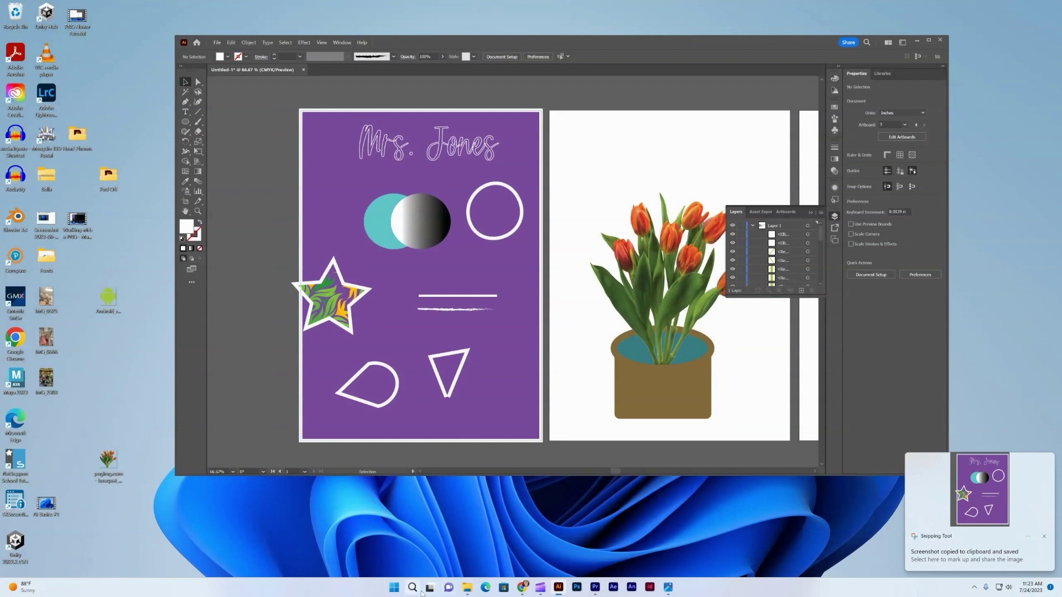
left_click(412, 587)
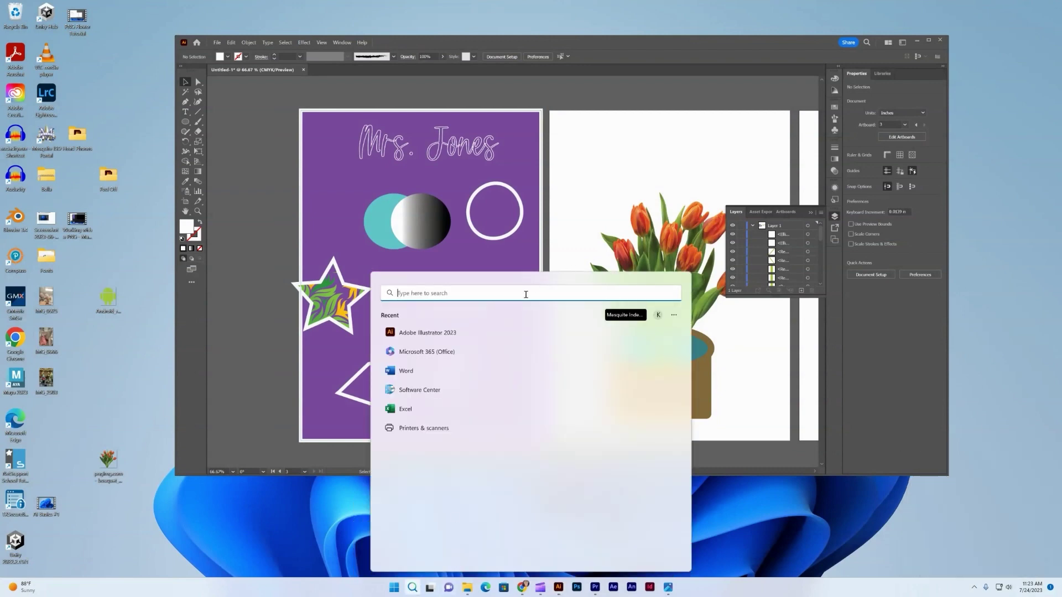
type("scree")
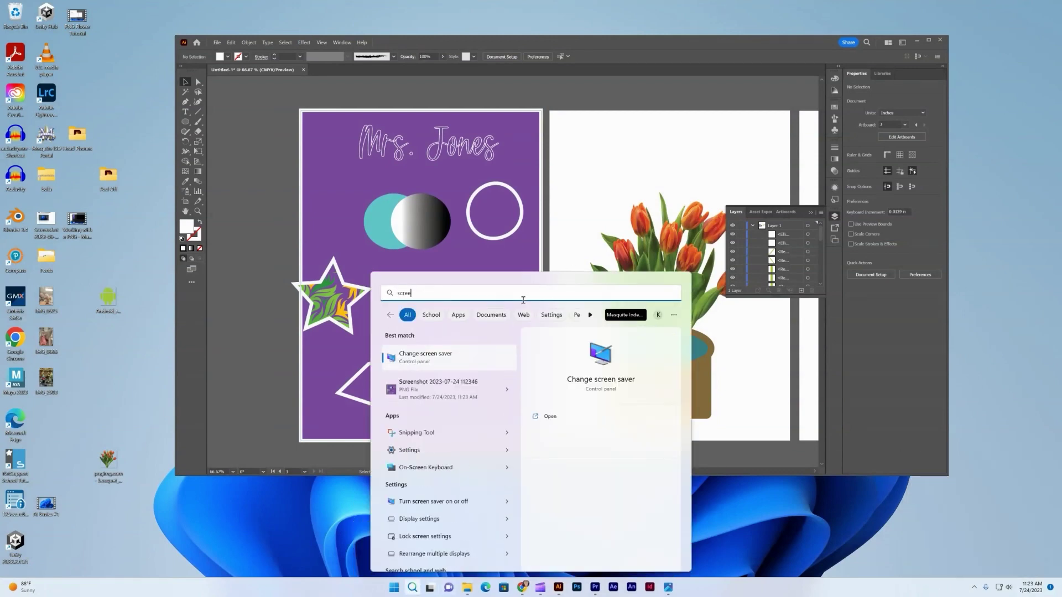
type("nshots")
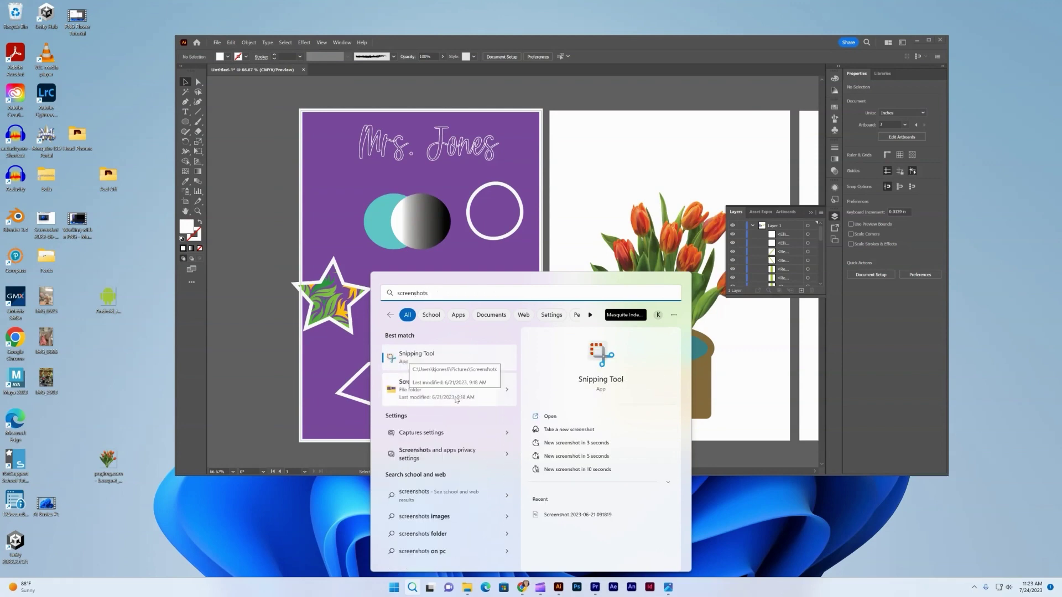
left_click(258, 309)
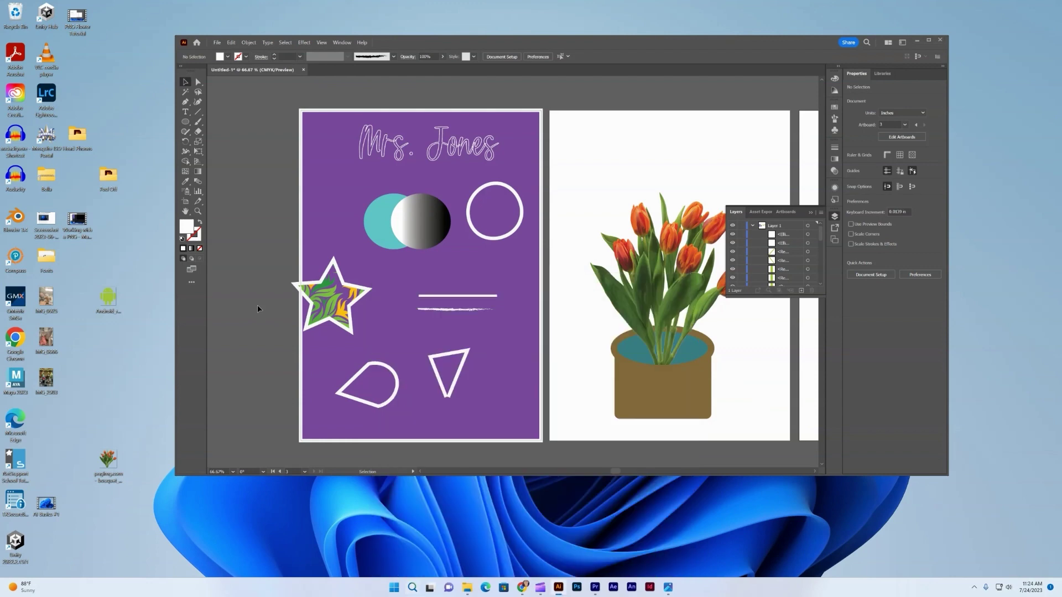
Step: Export the artboards as a PNG file named 'AI Basics'
left_click(216, 42)
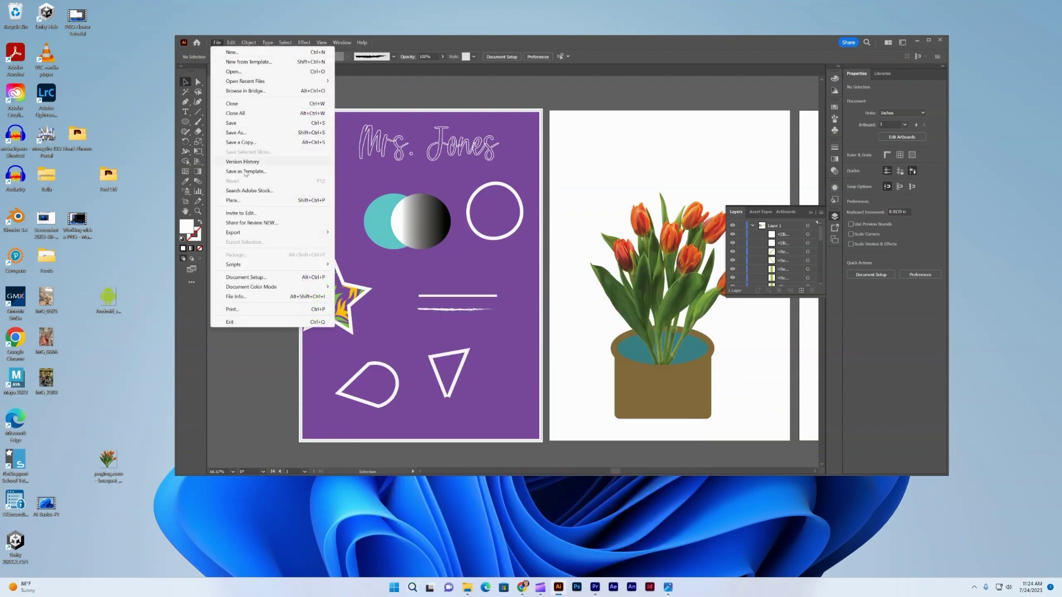
mouse_move(263, 233)
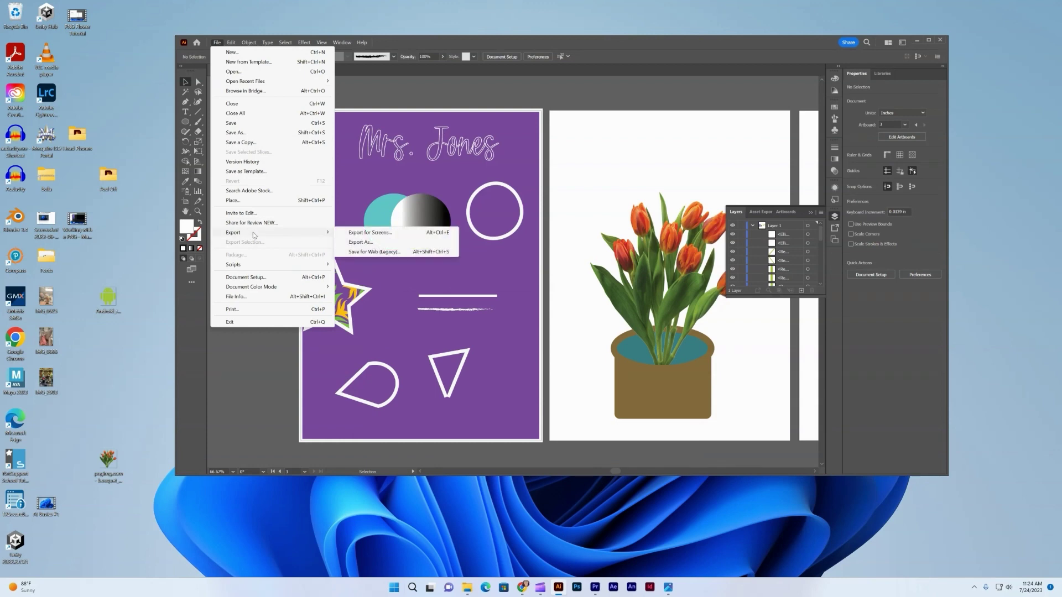
left_click(382, 242)
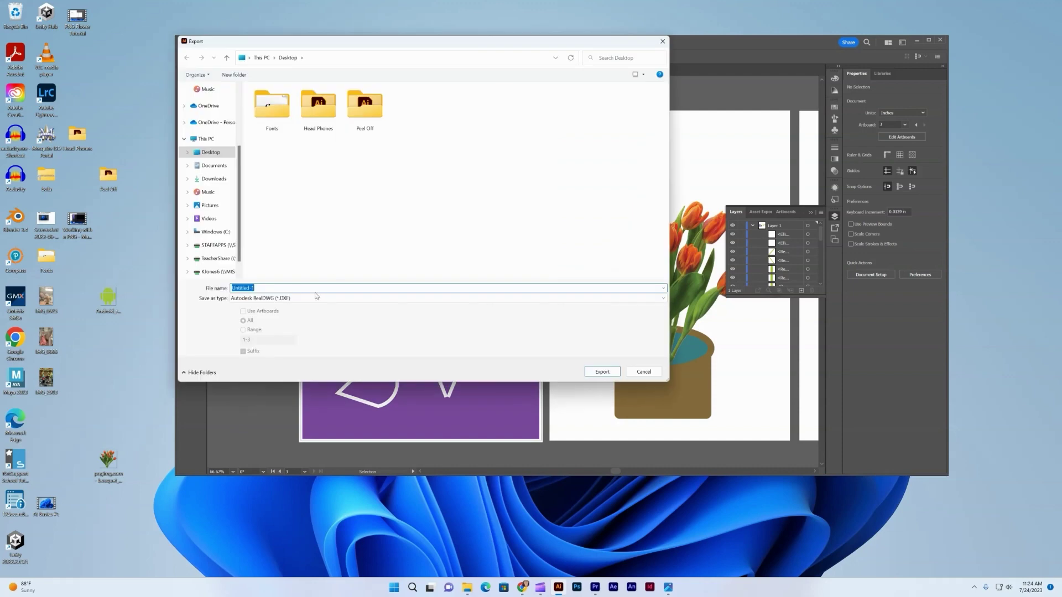
left_click(250, 299)
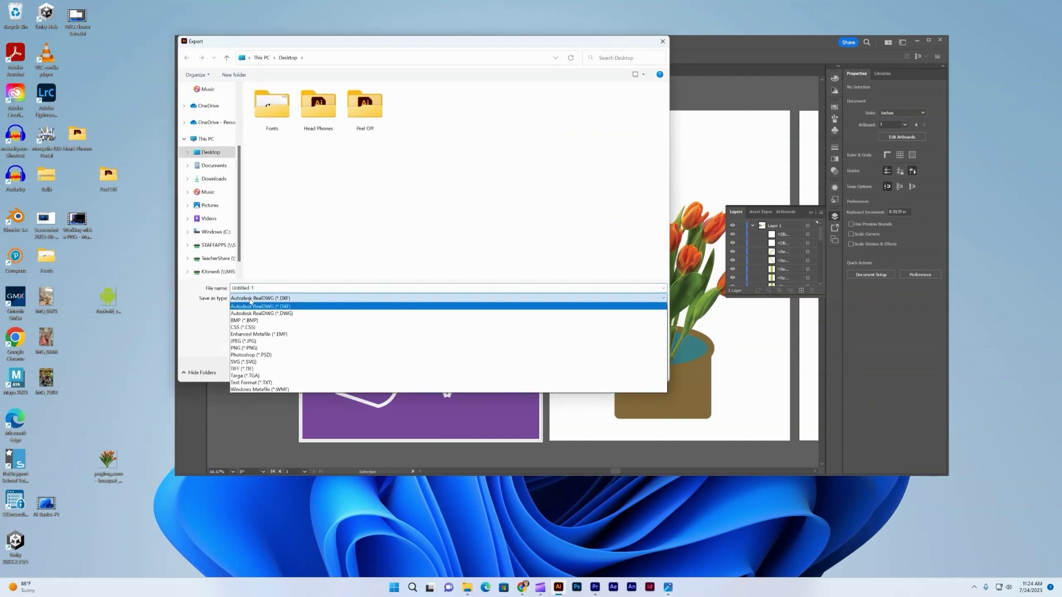
left_click(279, 348)
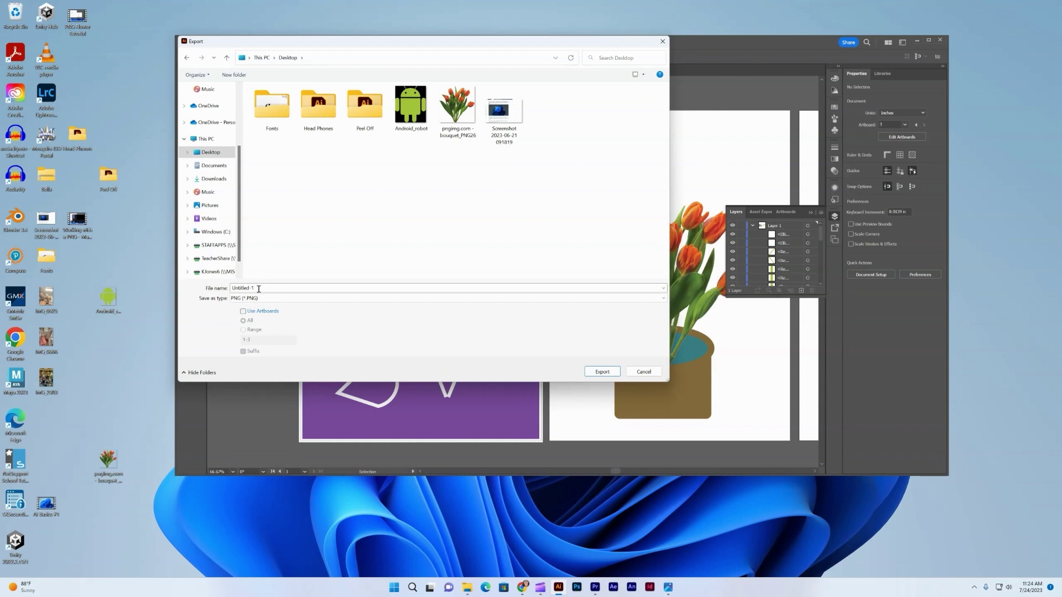
left_click_drag(256, 288, 225, 292)
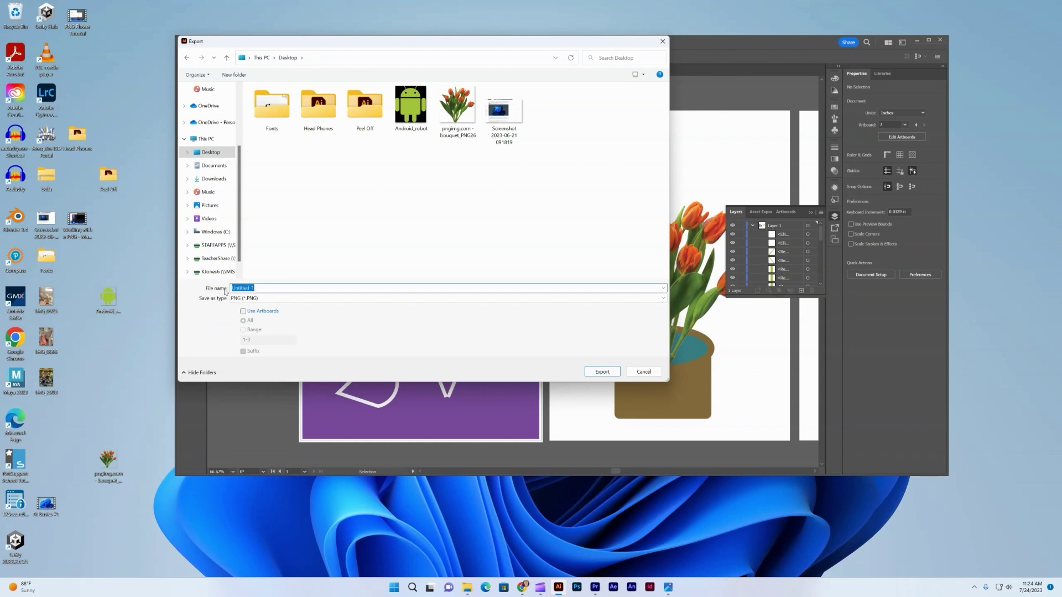
type("AI")
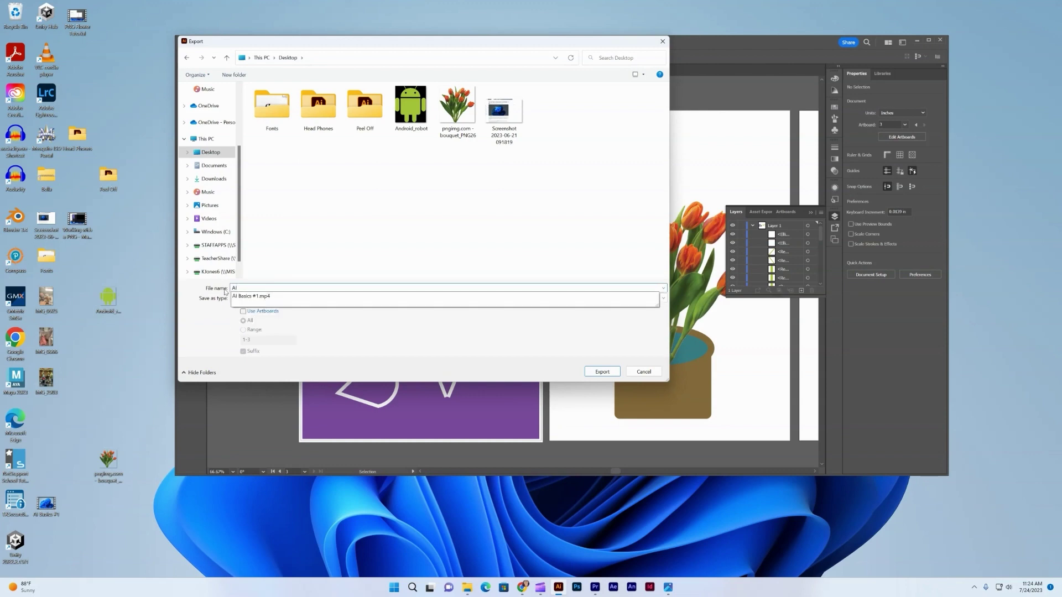
type(" B")
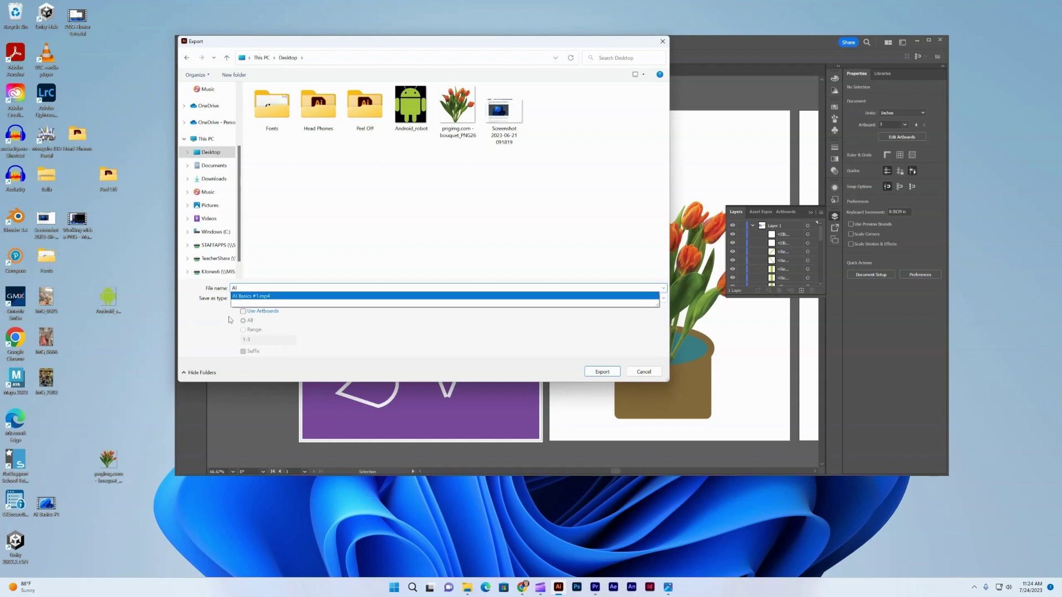
type("asicas")
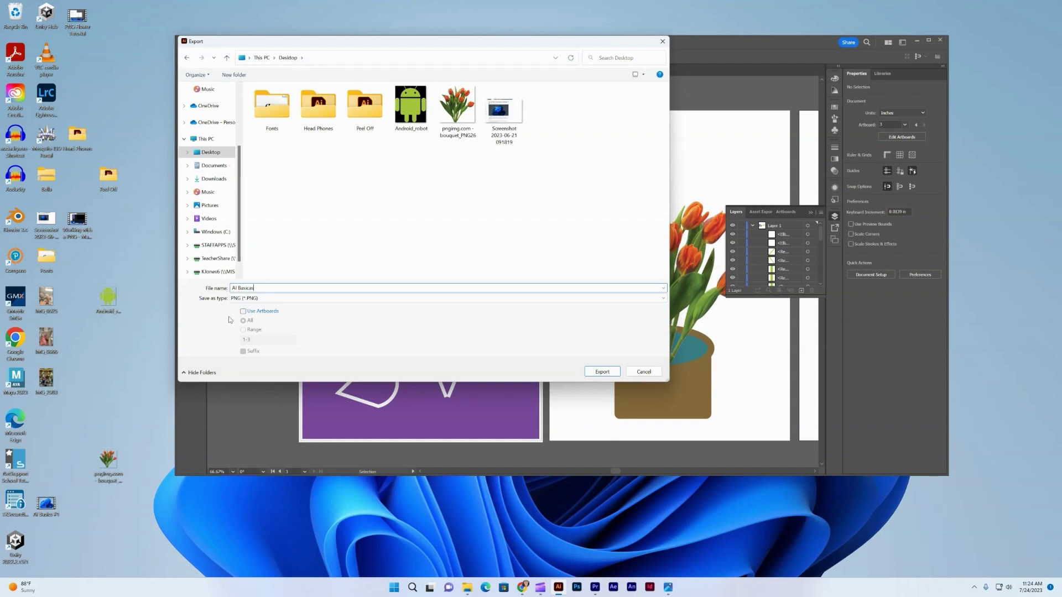
key("BackSpace")
key("BackSpace")
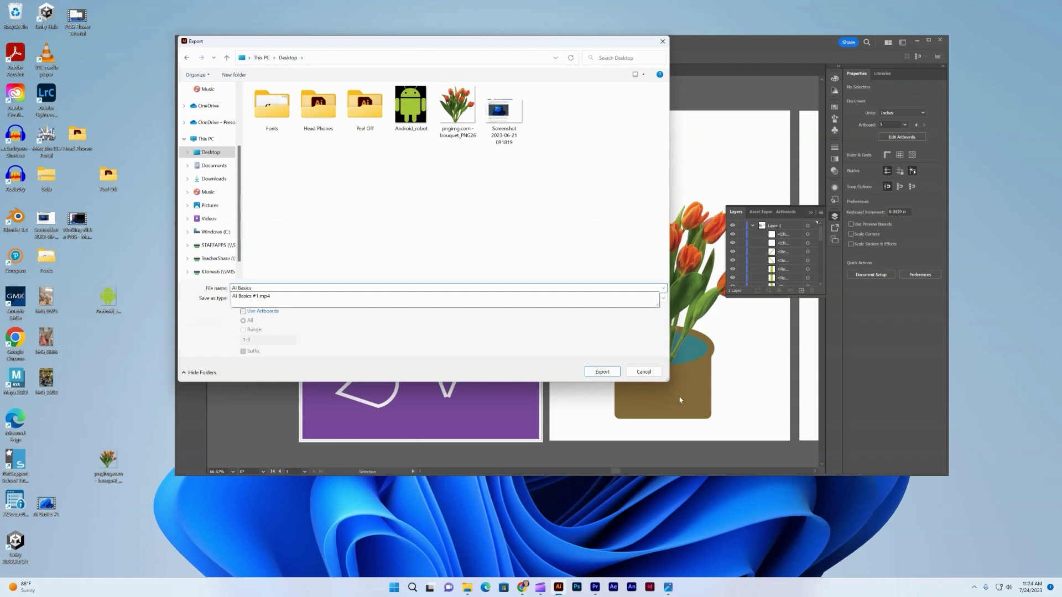
left_click(591, 372)
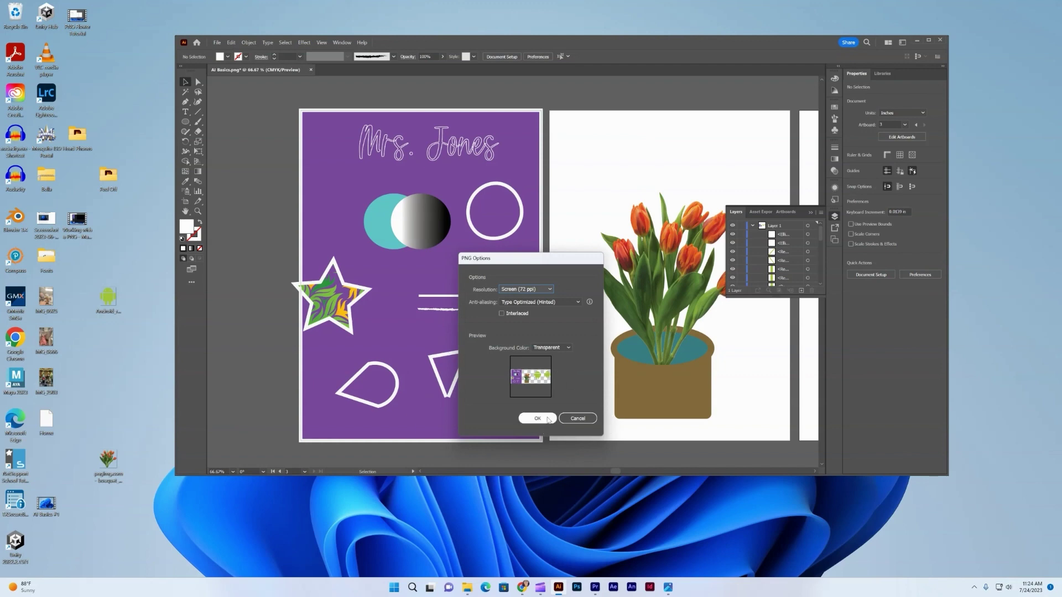
Step: Set the PNG resolution to High (300 ppi) and confirm the export
left_click(544, 289)
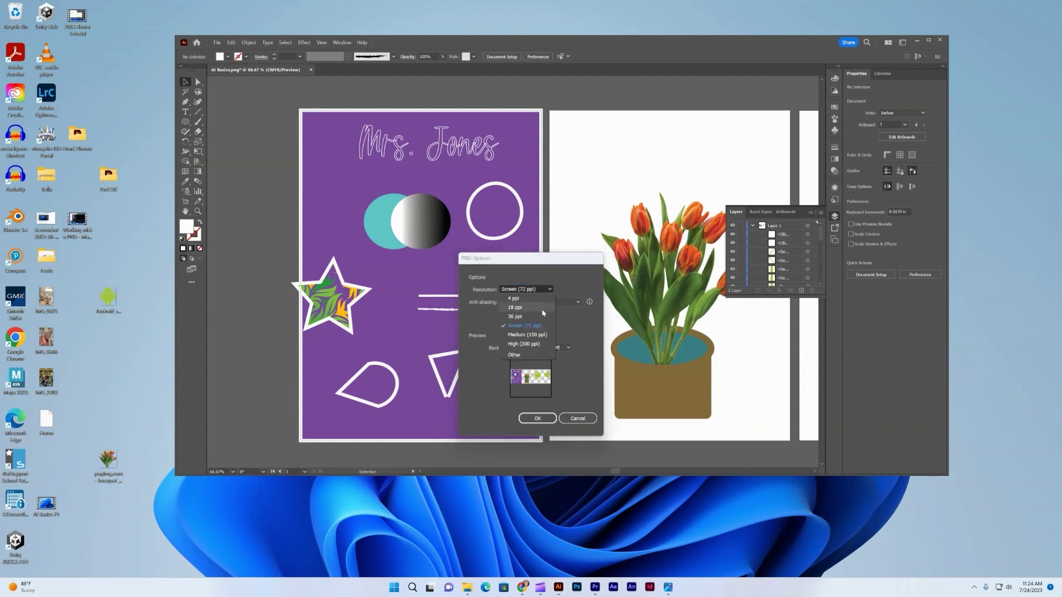
left_click(530, 345)
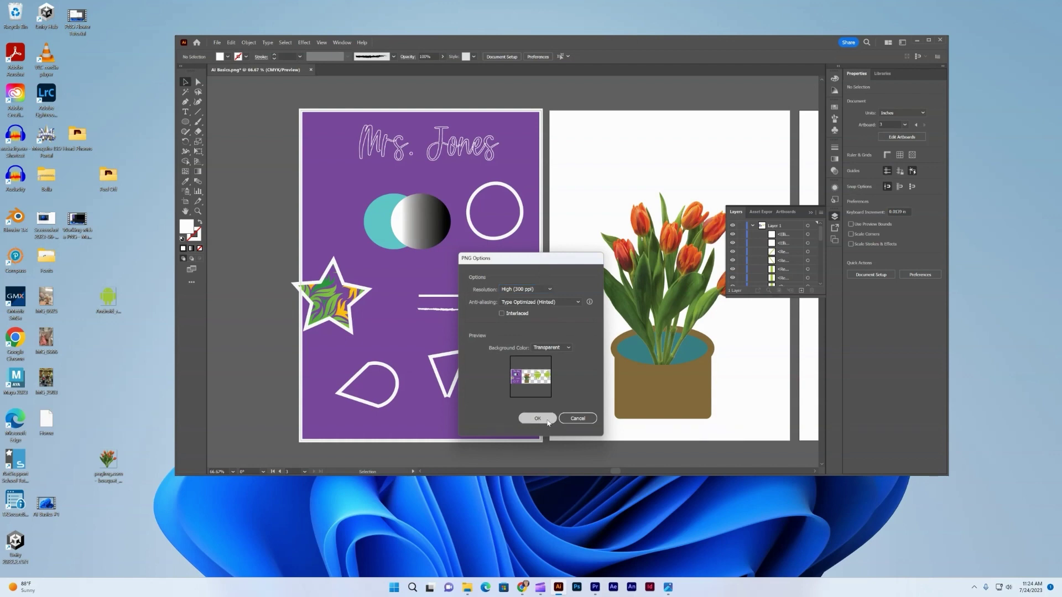
left_click(536, 418)
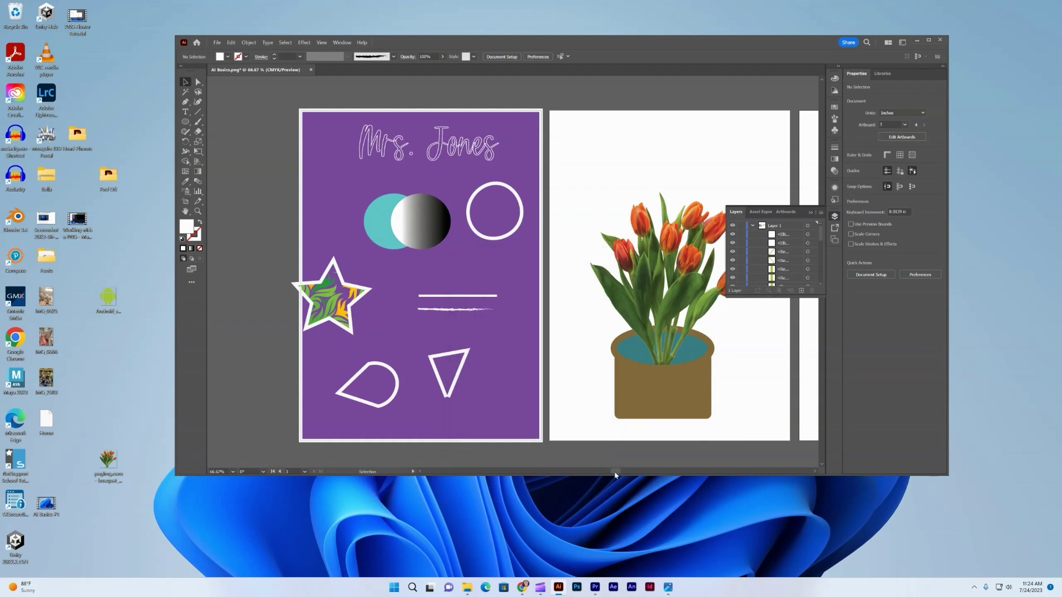
Step: Delete the stray Android image beside the robot artboard, then scroll back and lower the window
left_click_drag(615, 471, 643, 471)
left_click(639, 250)
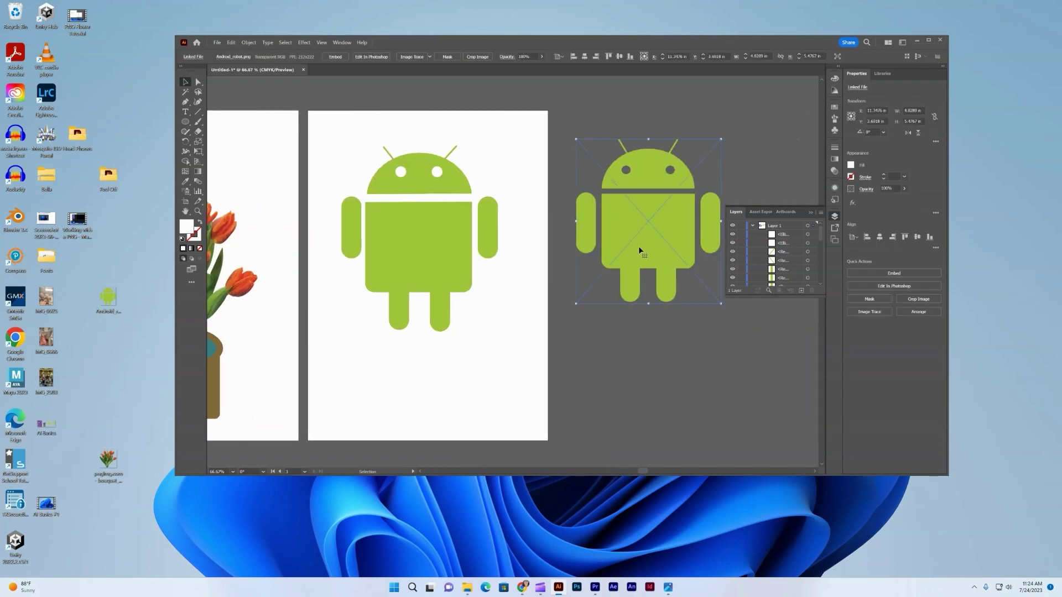
key("Delete")
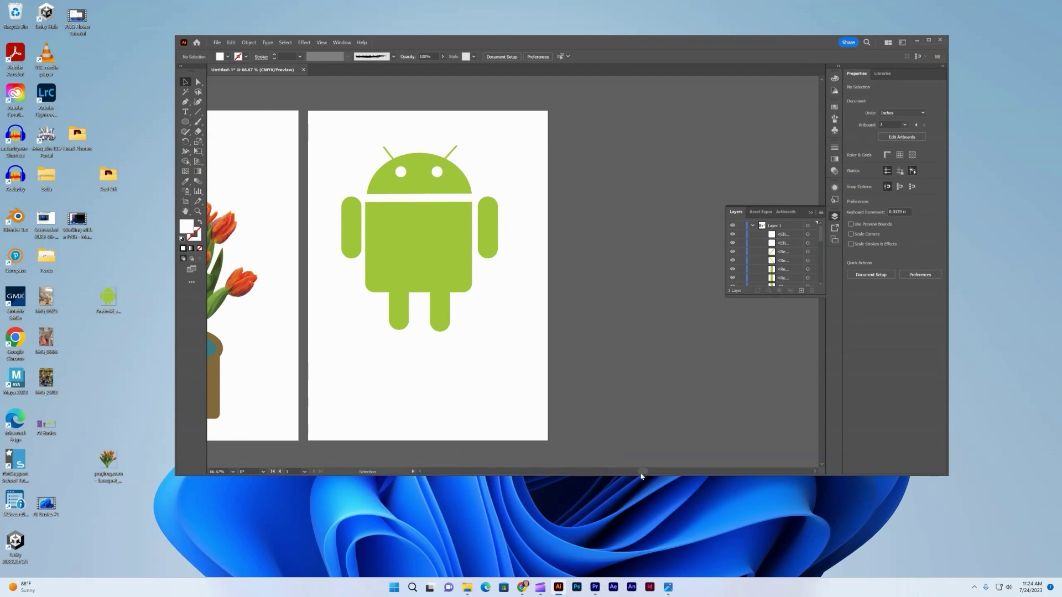
left_click_drag(642, 471, 618, 471)
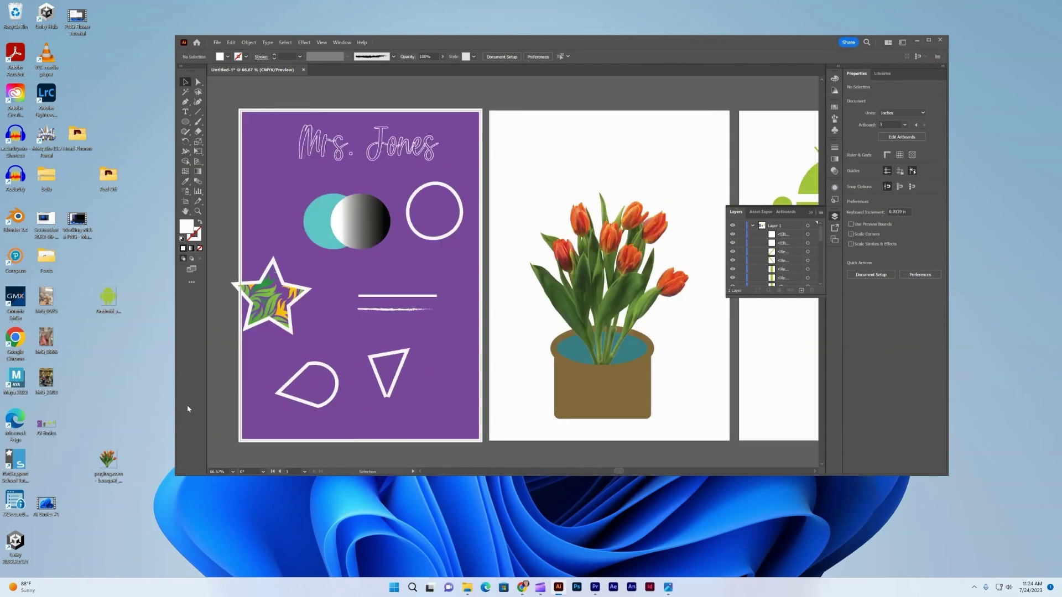
left_click_drag(436, 46, 453, 82)
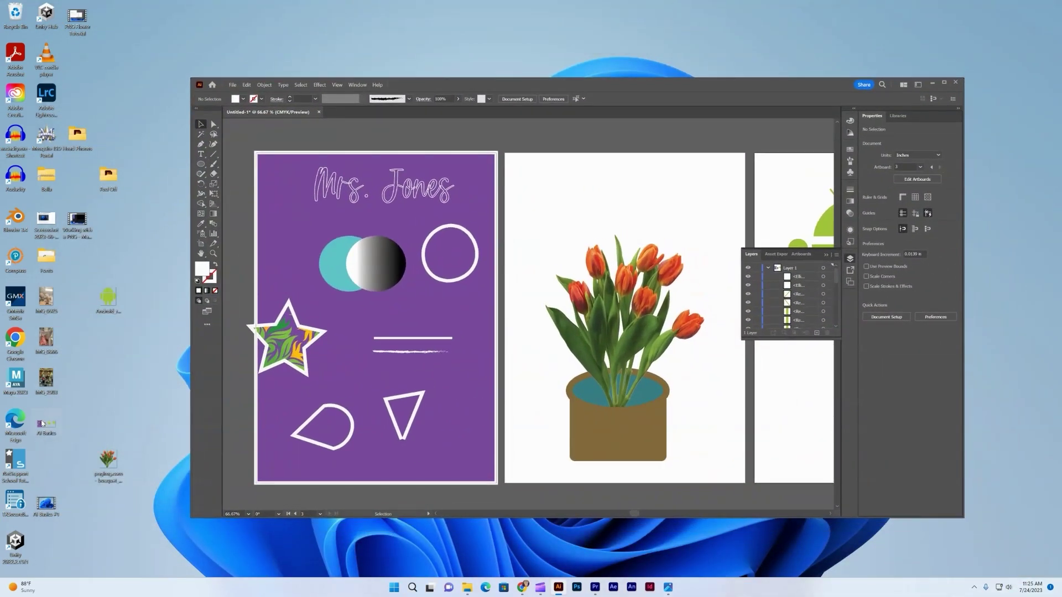
double_click(42, 423)
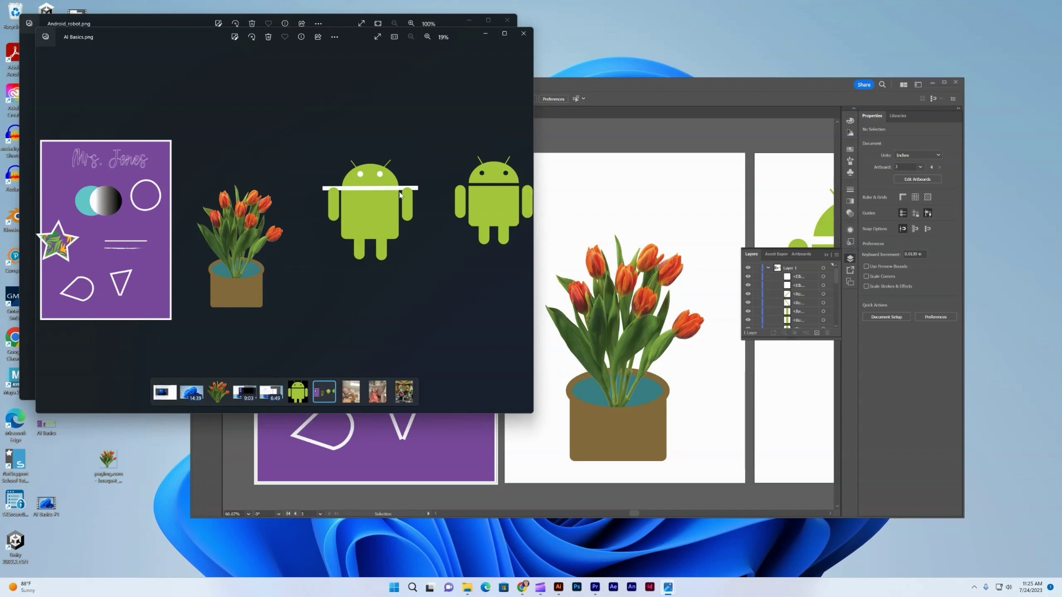
left_click(652, 178)
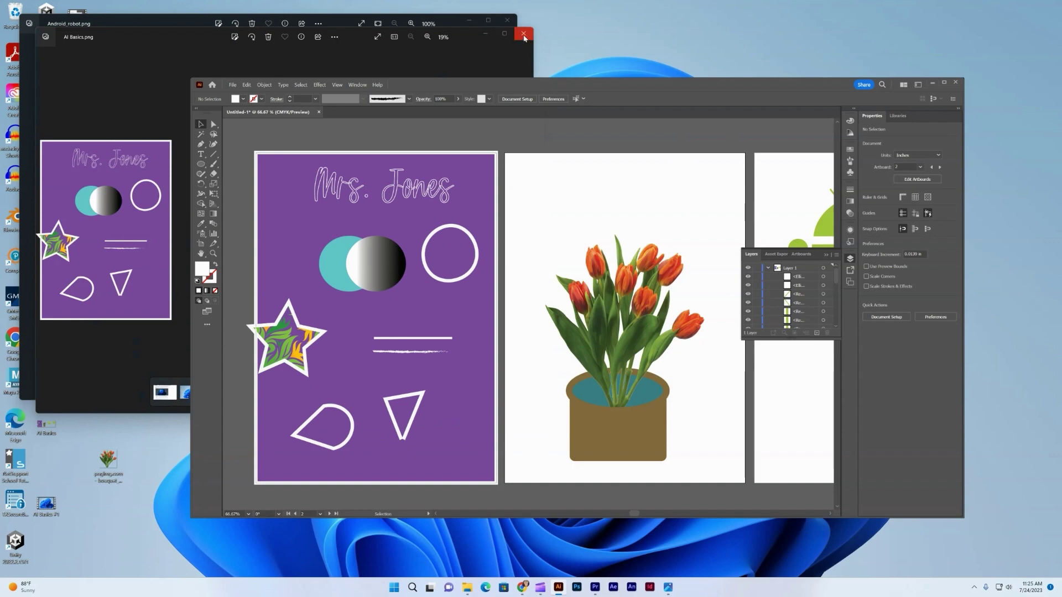
left_click(523, 37)
left_click(523, 33)
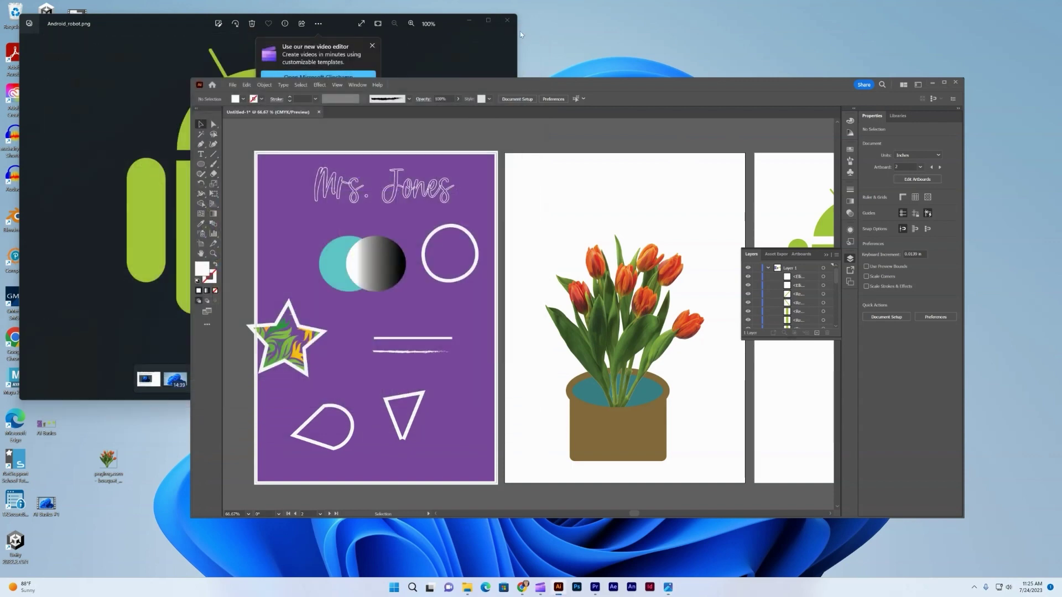
Step: Close the image viewer and export the artwork as a JPEG named 'AI Basics' with default options
left_click(507, 20)
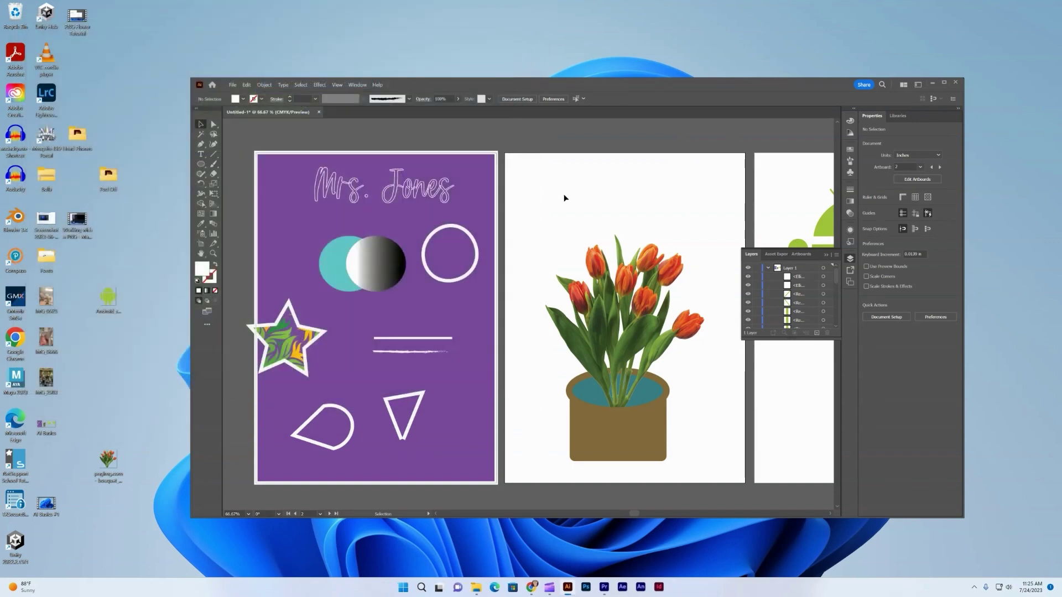
left_click(232, 85)
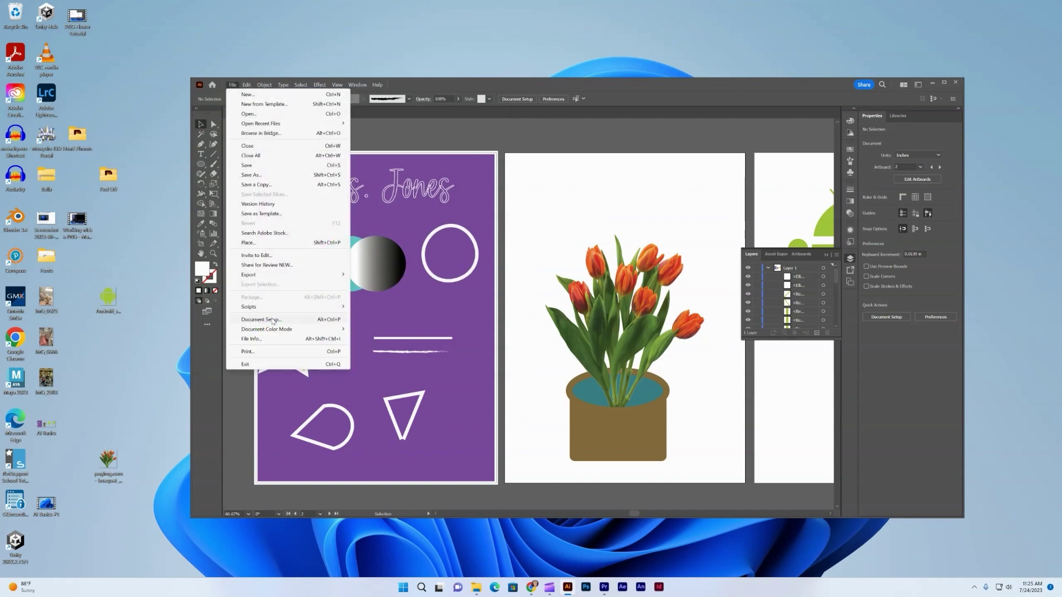
mouse_move(271, 279)
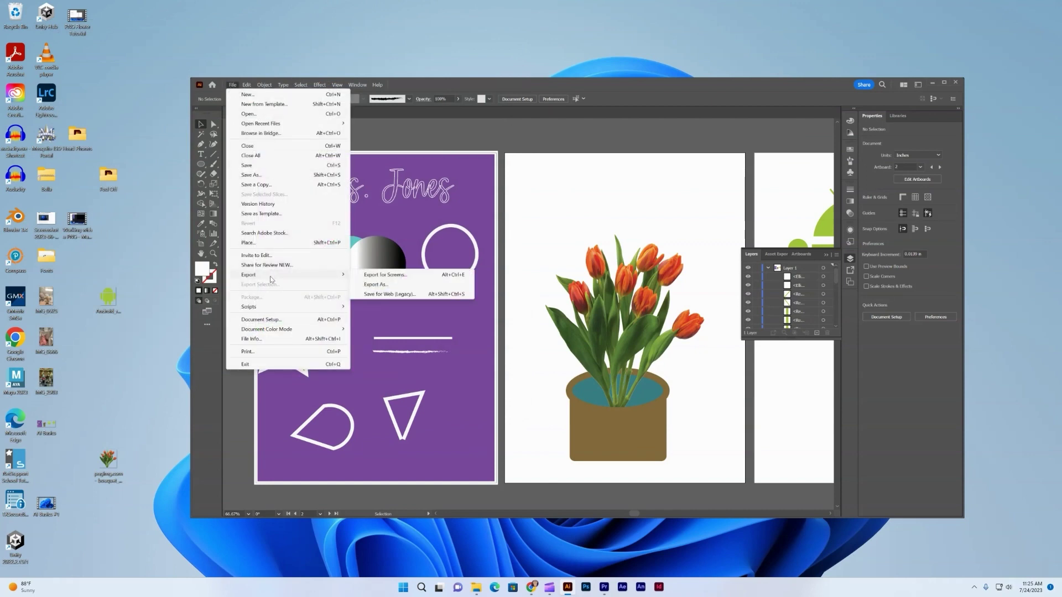
left_click(372, 287)
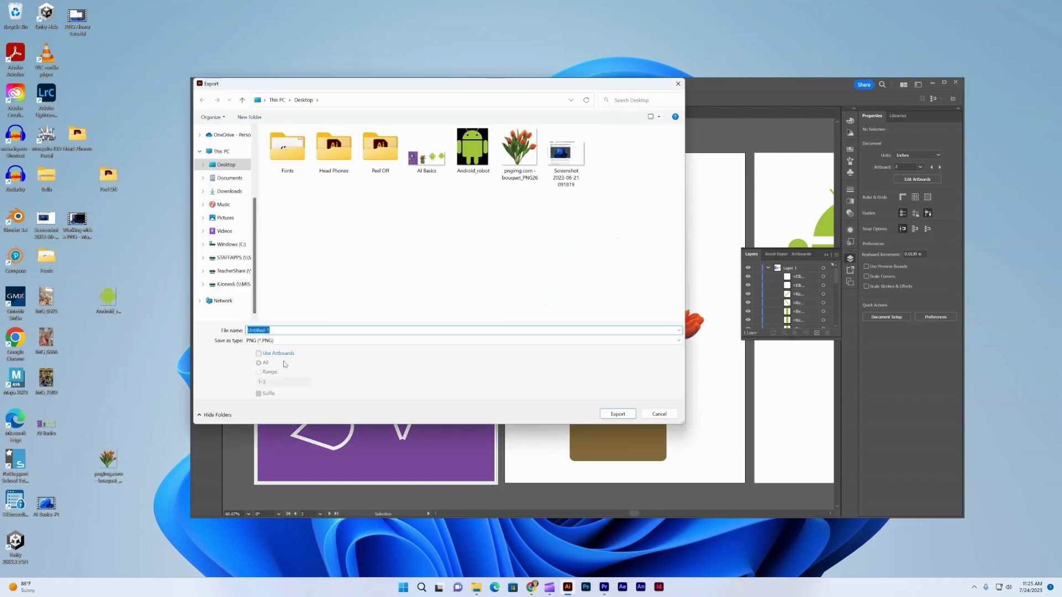
left_click(280, 340)
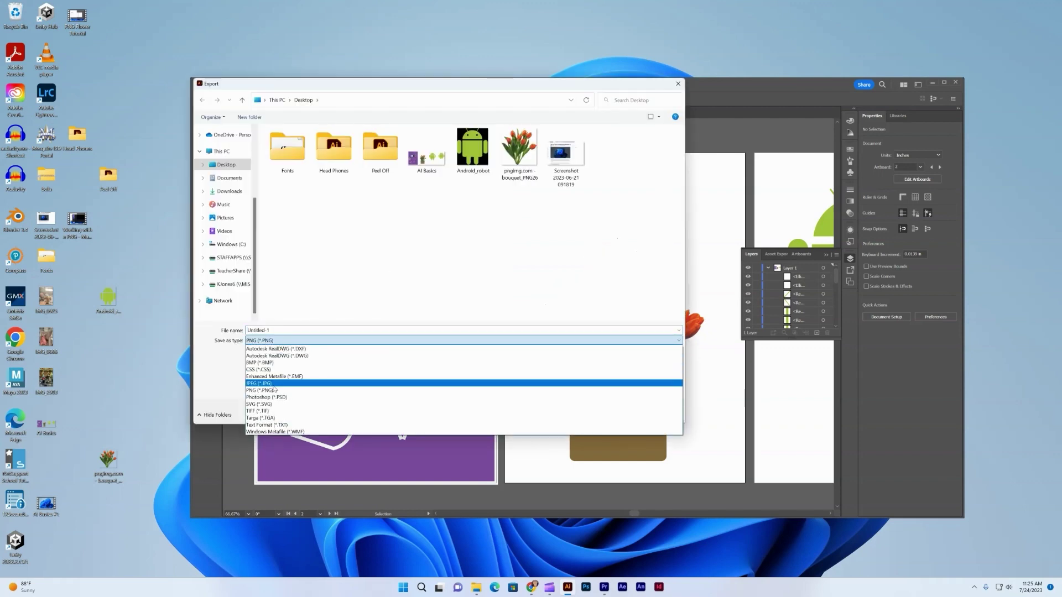
left_click(276, 385)
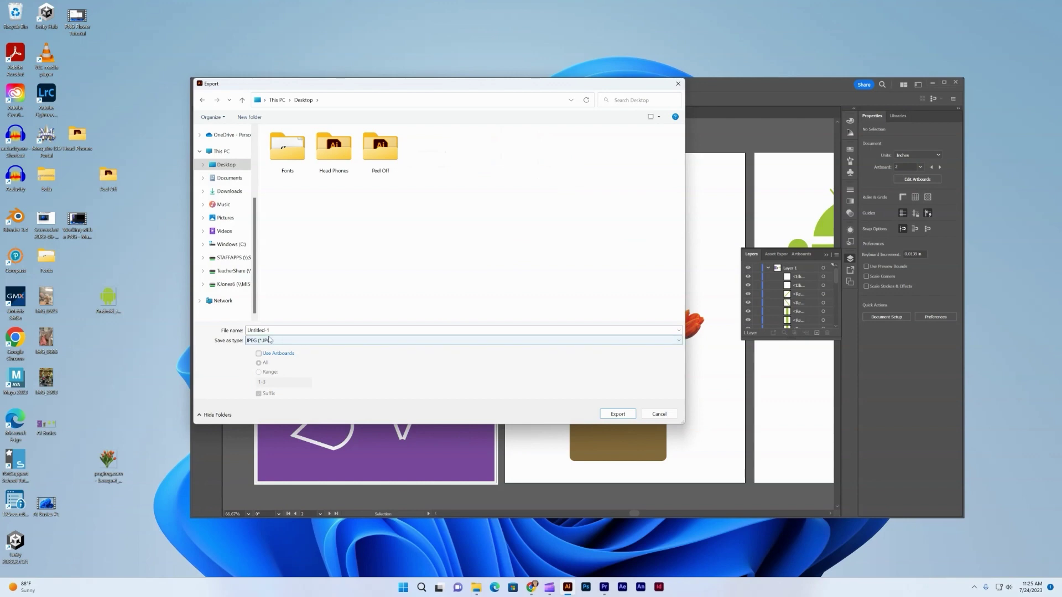
left_click_drag(287, 329, 236, 330)
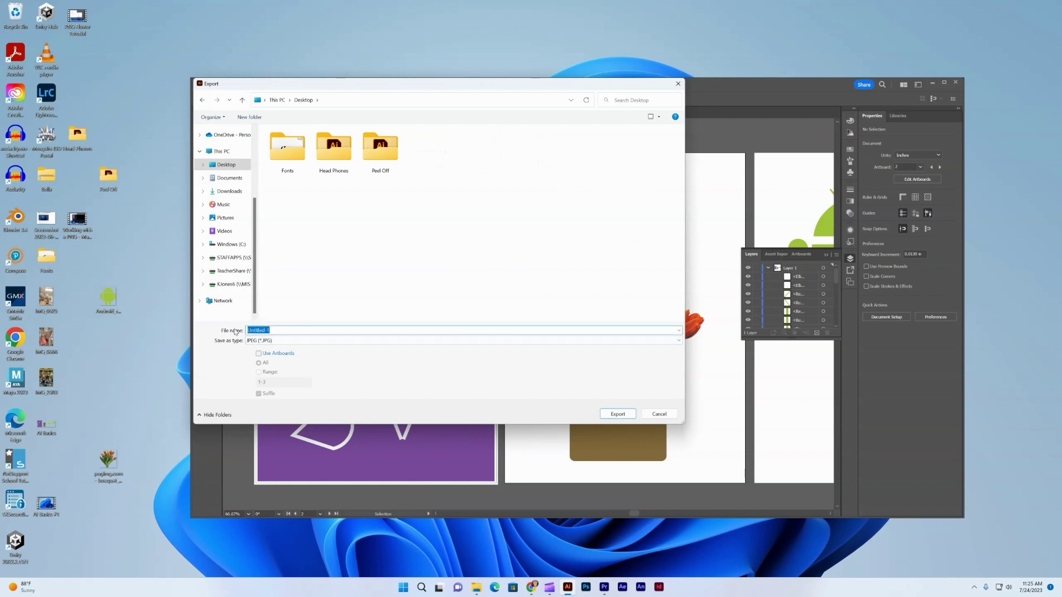
type("AI Basics")
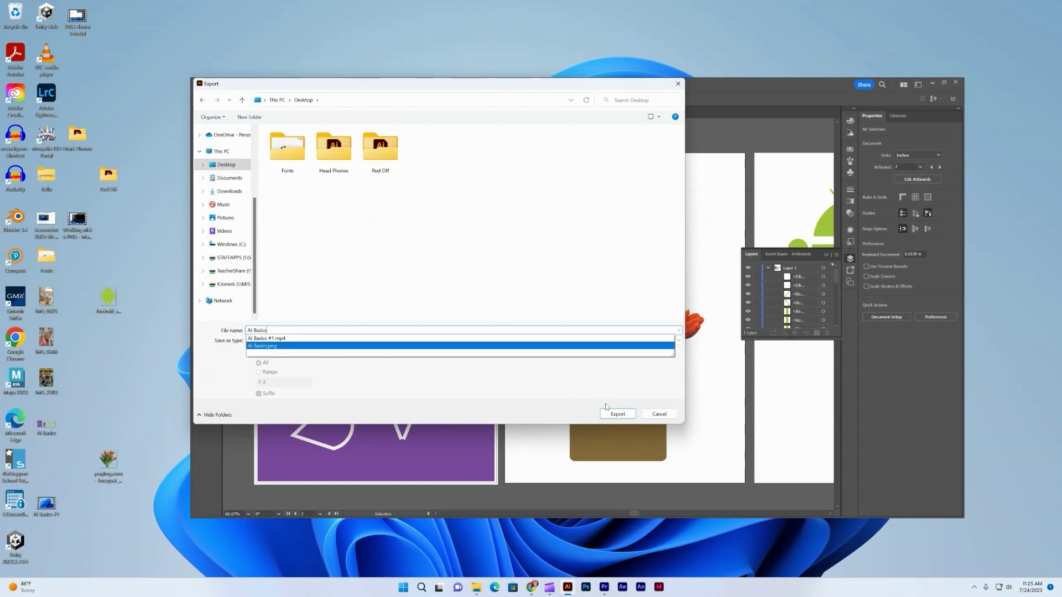
left_click(620, 415)
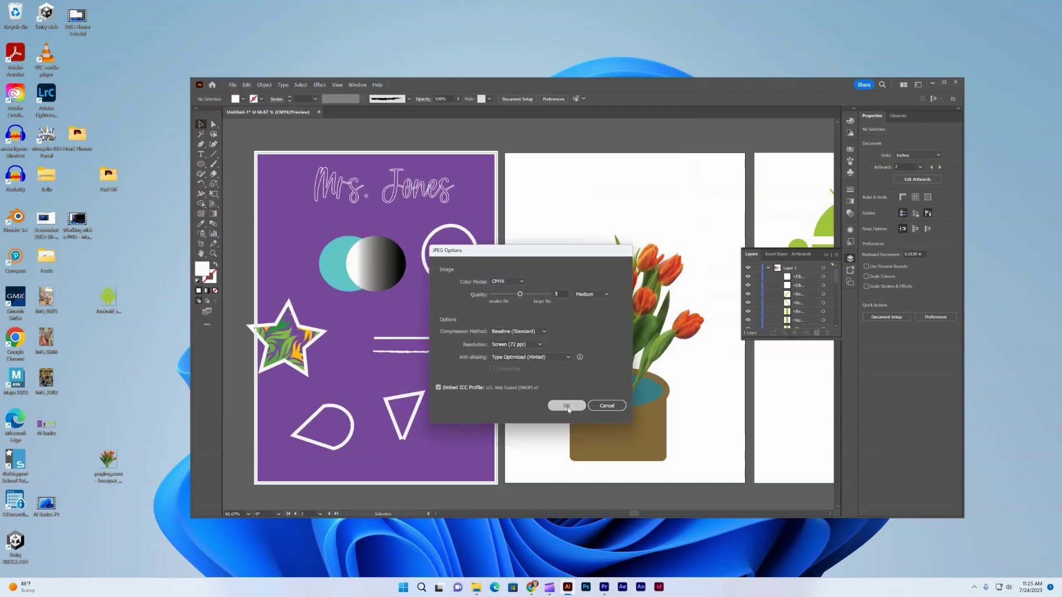
left_click(566, 405)
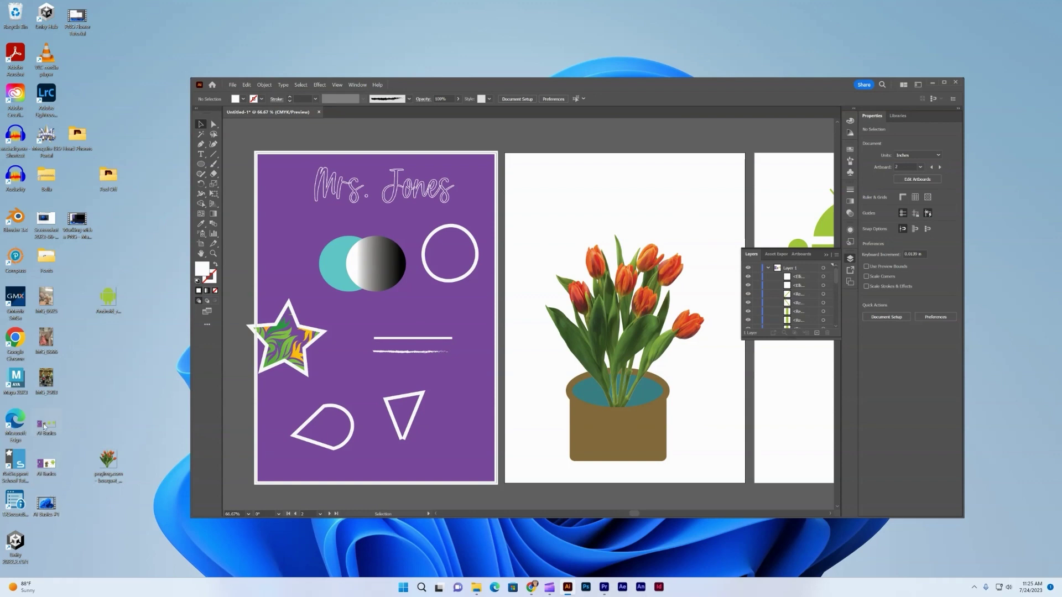
double_click(52, 468)
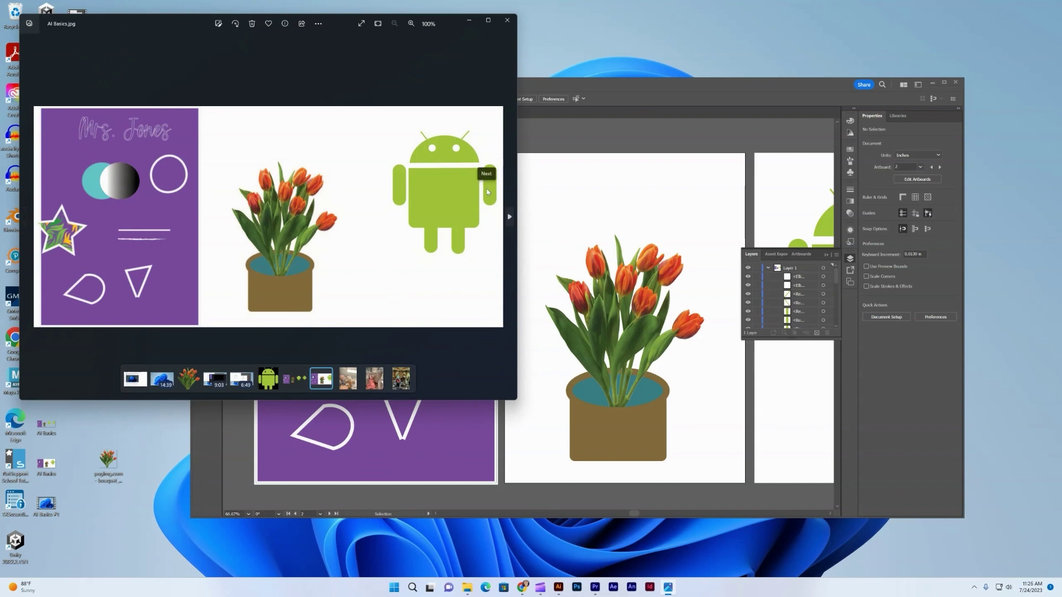
left_click(507, 20)
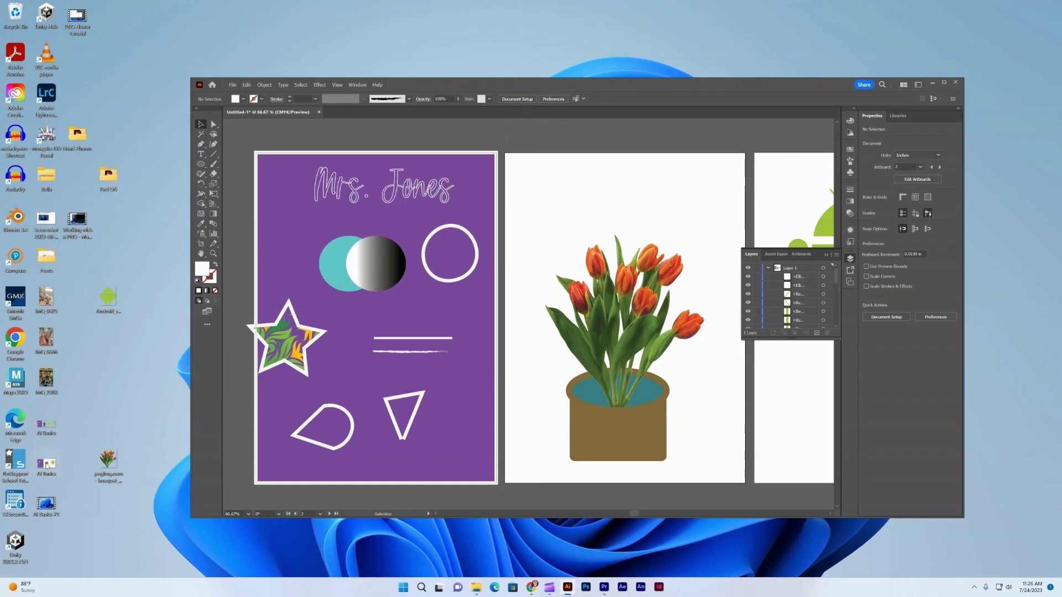